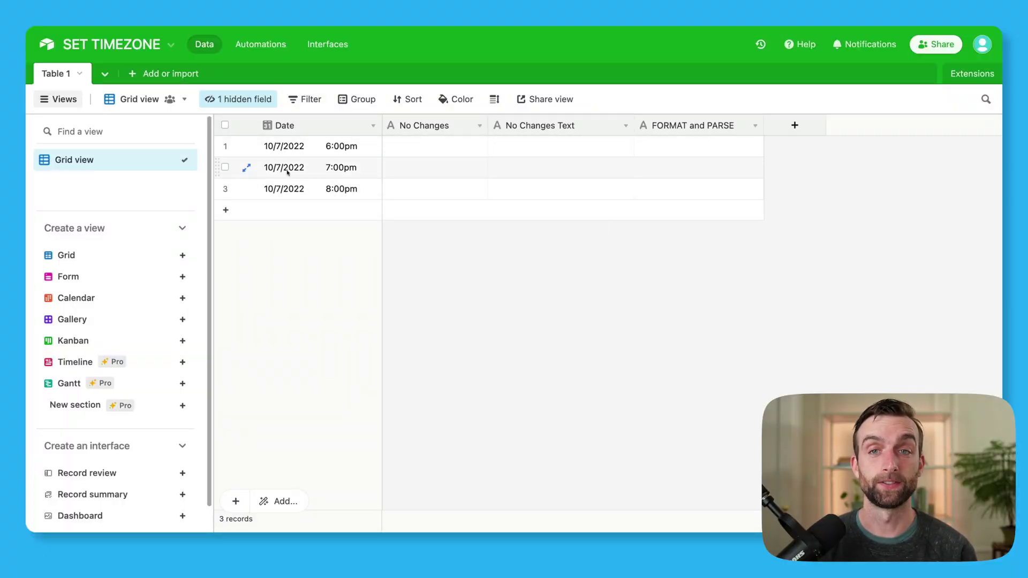
- Inspect the Date field's settings and close them without changes
{"action": "left_click", "coordinate": [317, 133]}
{"action": "double_click", "coordinate": [317, 128]}
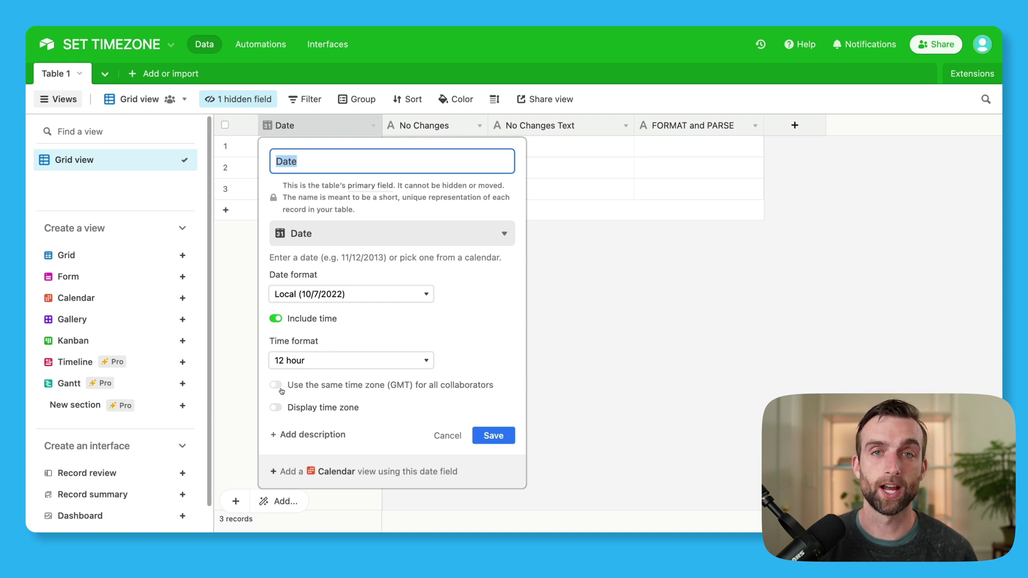
{"action": "left_click", "coordinate": [447, 435]}
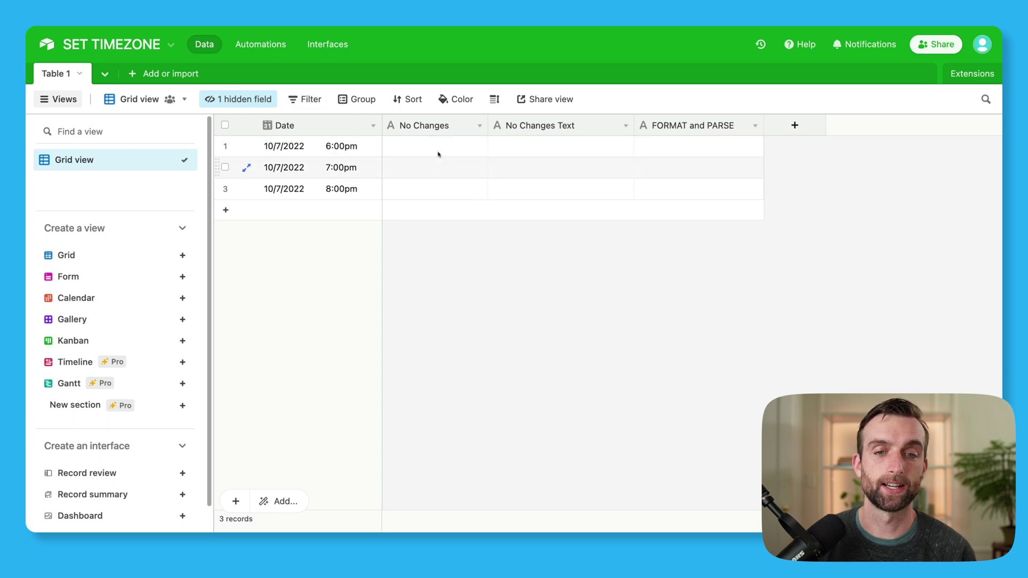
- Convert No Changes into a Formula field whose formula is simply Date, and save
{"action": "double_click", "coordinate": [429, 125]}
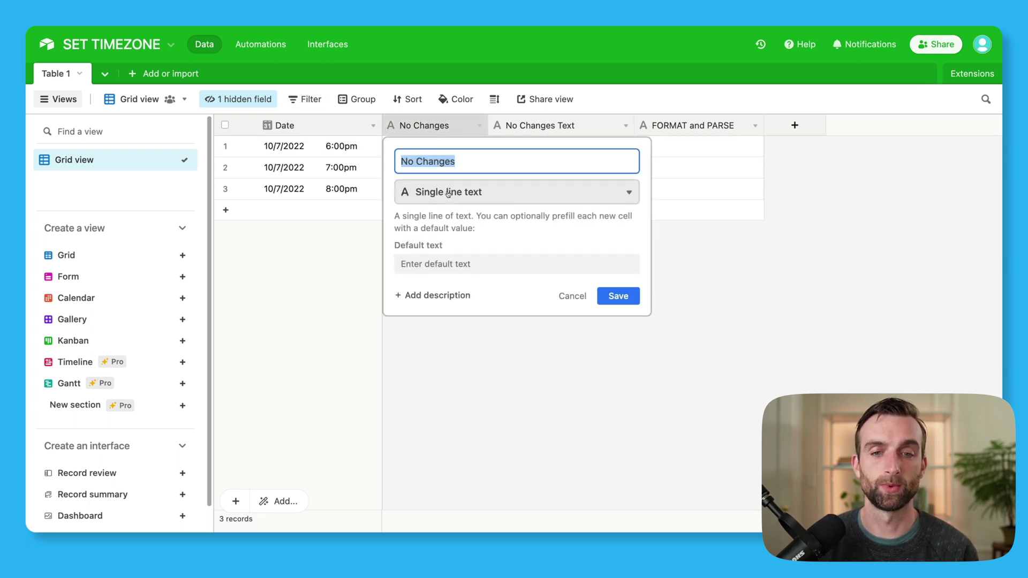
{"action": "left_click", "coordinate": [450, 193]}
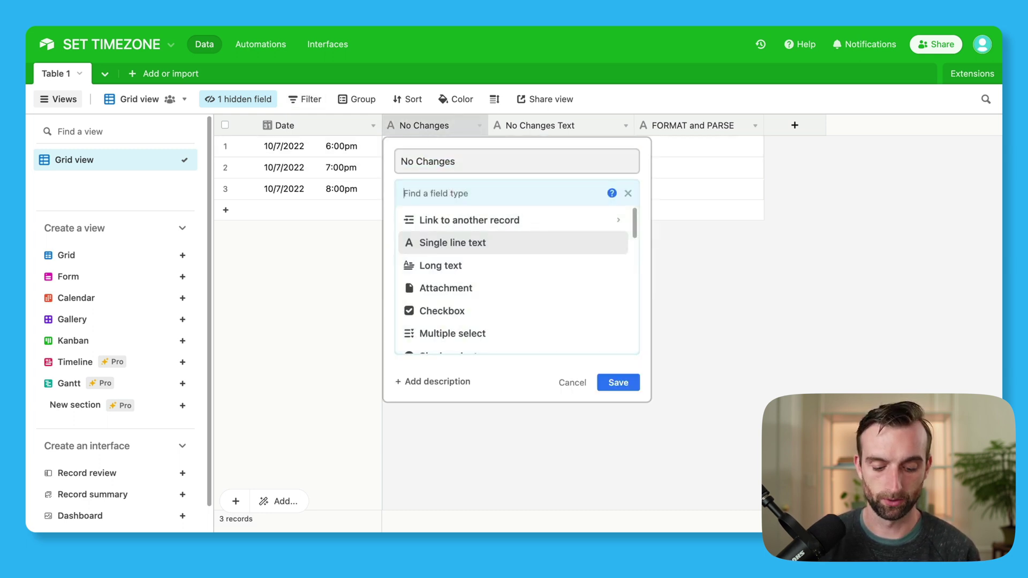
{"action": "type", "text": "f"}
{"action": "left_click", "coordinate": [448, 217]}
{"action": "left_click", "coordinate": [450, 279]}
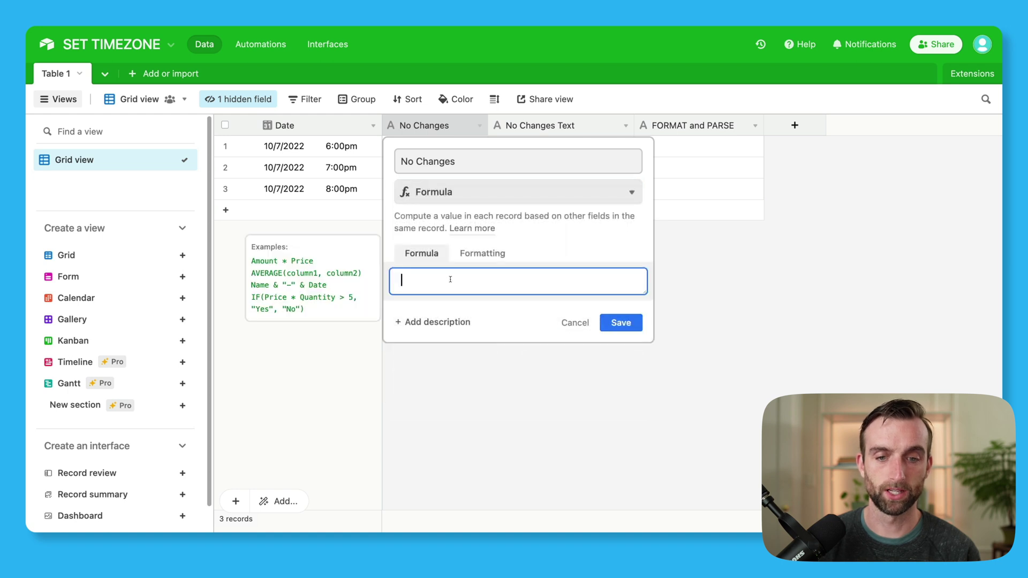
{"action": "type", "text": "date"}
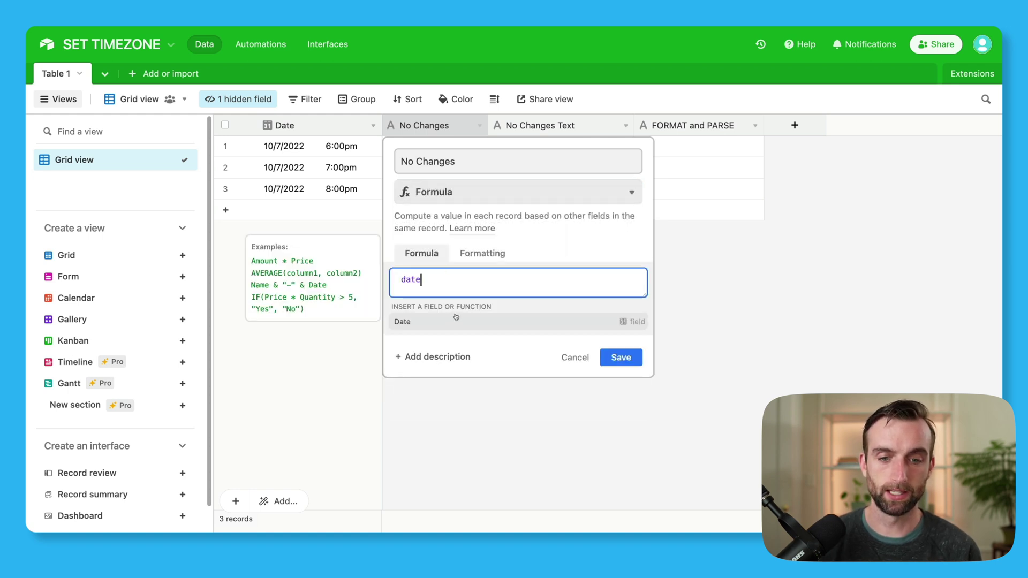
{"action": "left_click", "coordinate": [455, 319]}
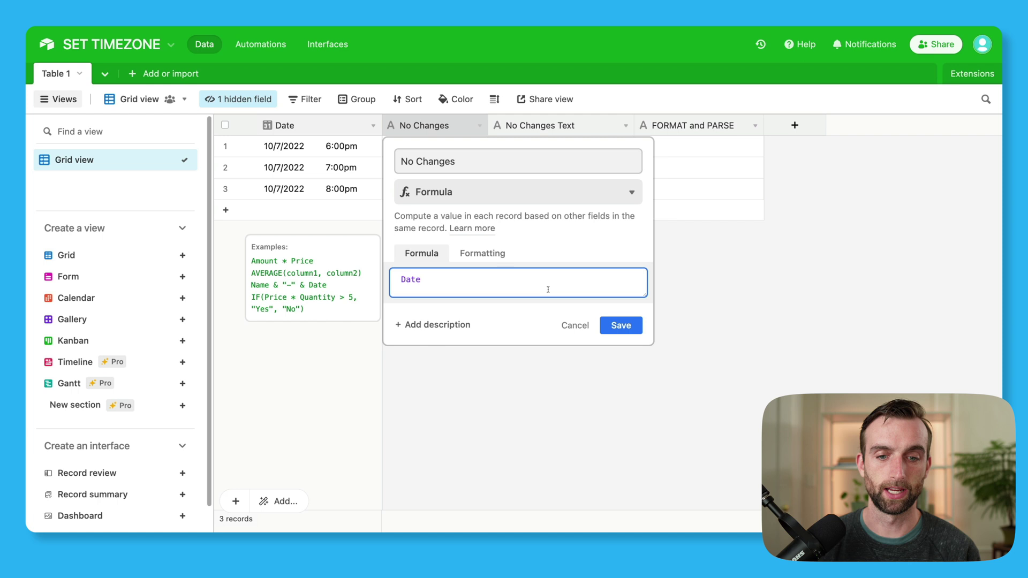
{"action": "left_click", "coordinate": [627, 325]}
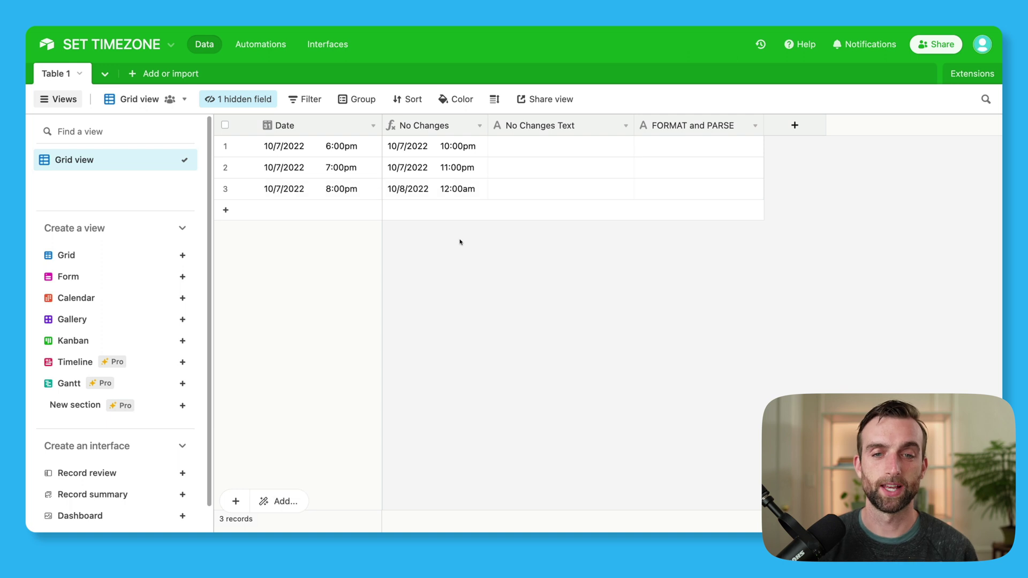
- Turn off 'Use the same time zone (GMT) for all collaborators' for No Changes and save
{"action": "double_click", "coordinate": [428, 127]}
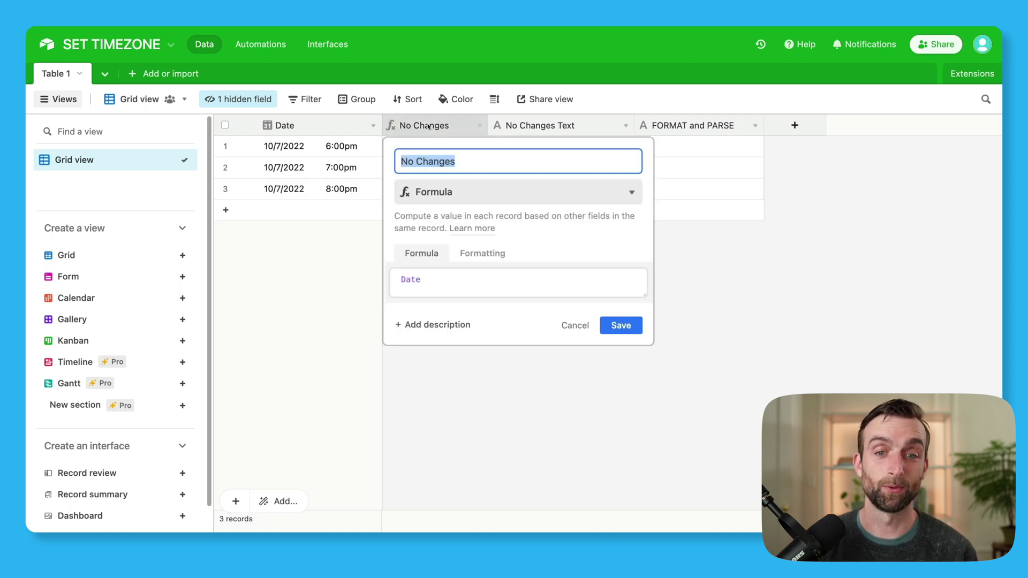
{"action": "left_click", "coordinate": [484, 253]}
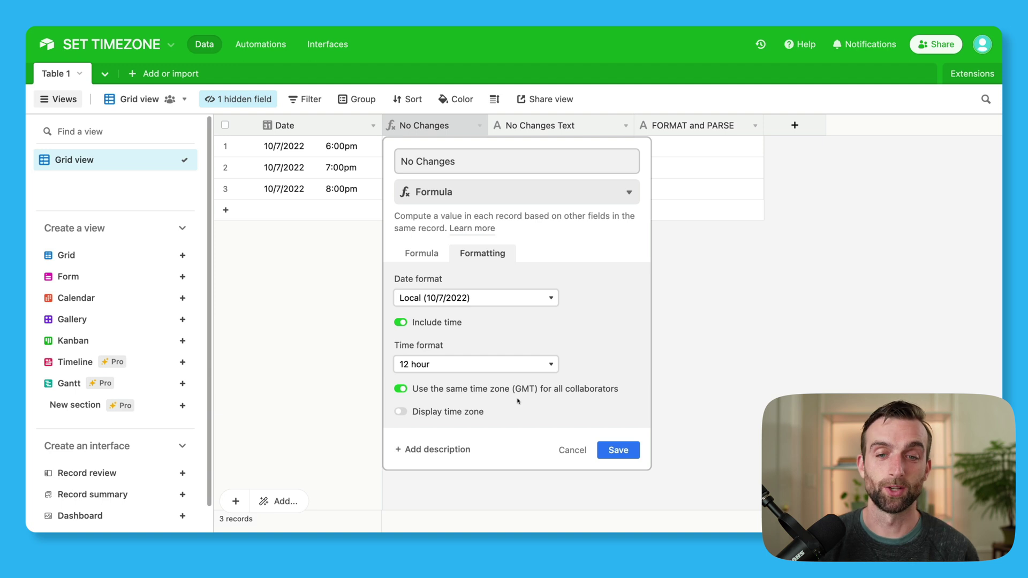
{"action": "left_click", "coordinate": [513, 392]}
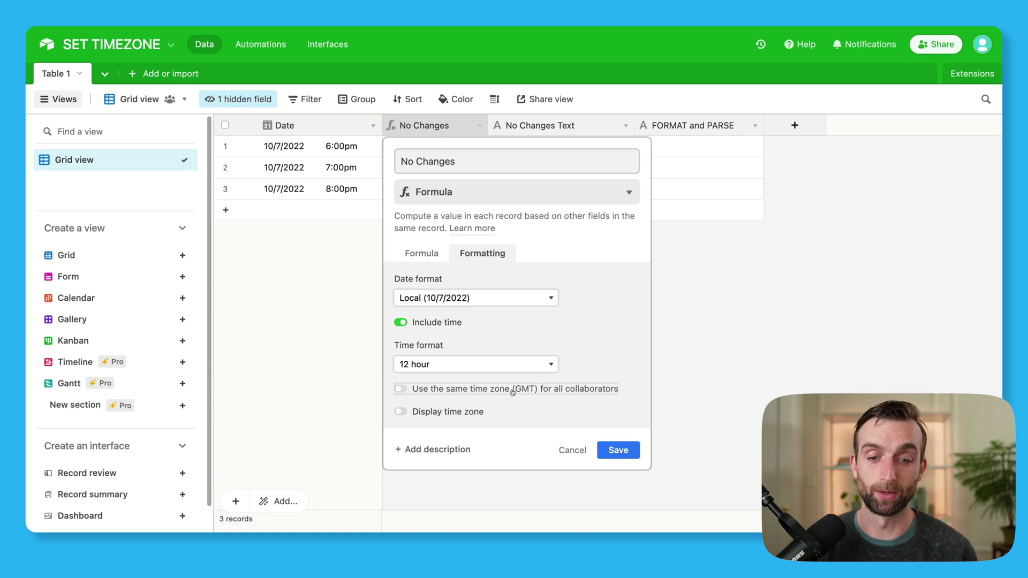
{"action": "left_click", "coordinate": [617, 450]}
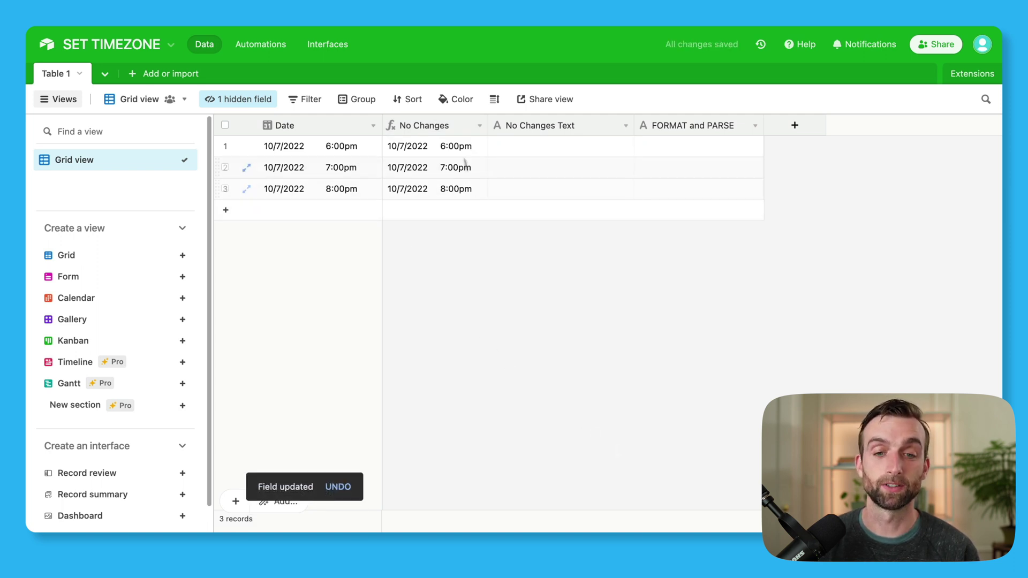
{"action": "double_click", "coordinate": [439, 128]}
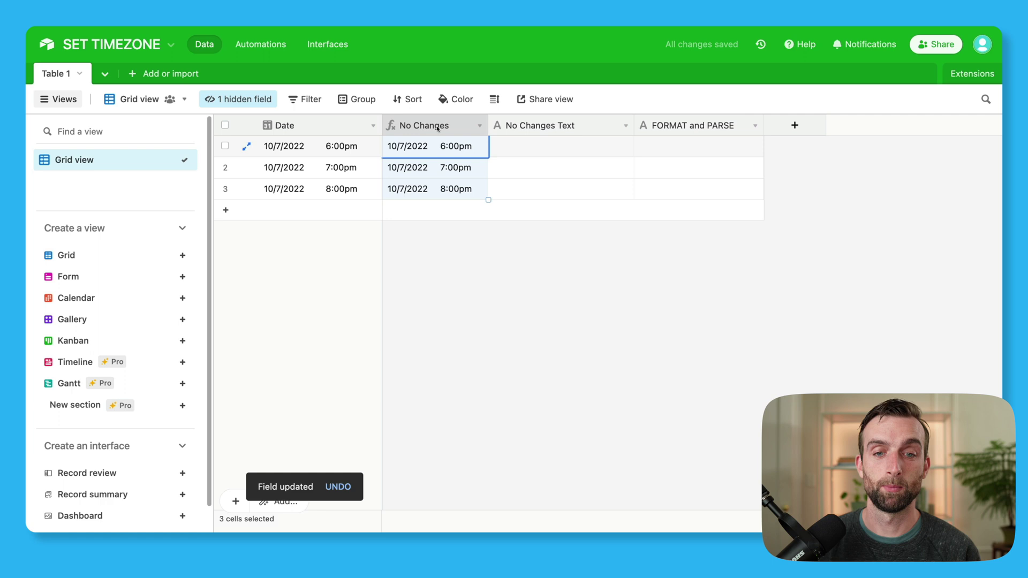
{"action": "left_click", "coordinate": [465, 253]}
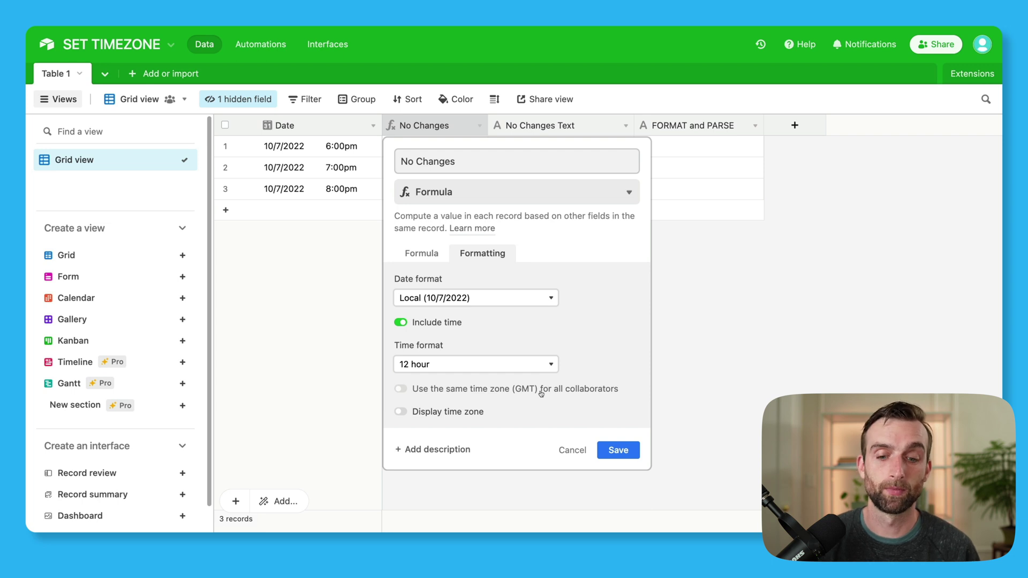
{"action": "left_click", "coordinate": [420, 240]}
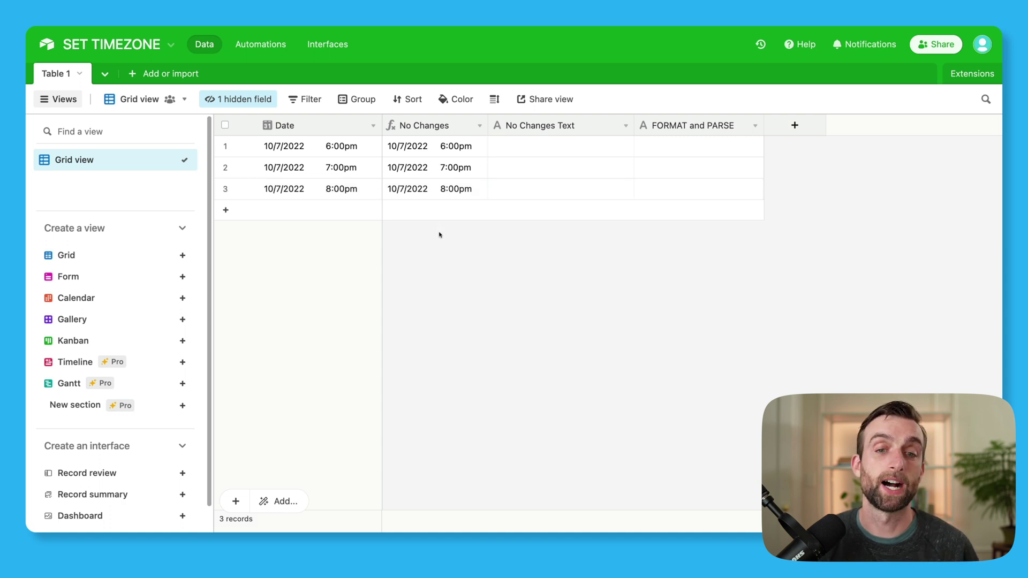
{"action": "double_click", "coordinate": [445, 128]}
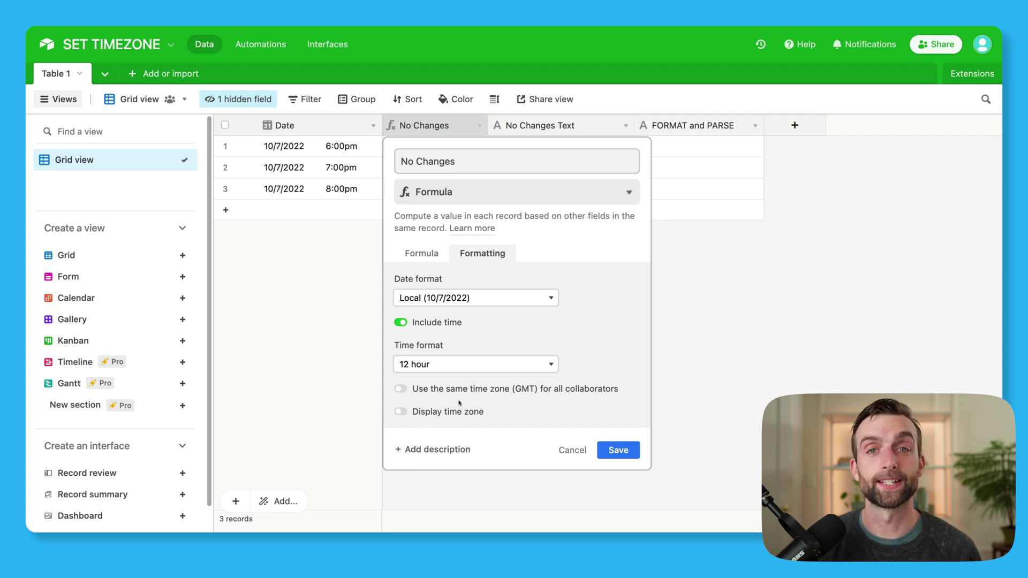
{"action": "left_click", "coordinate": [572, 450]}
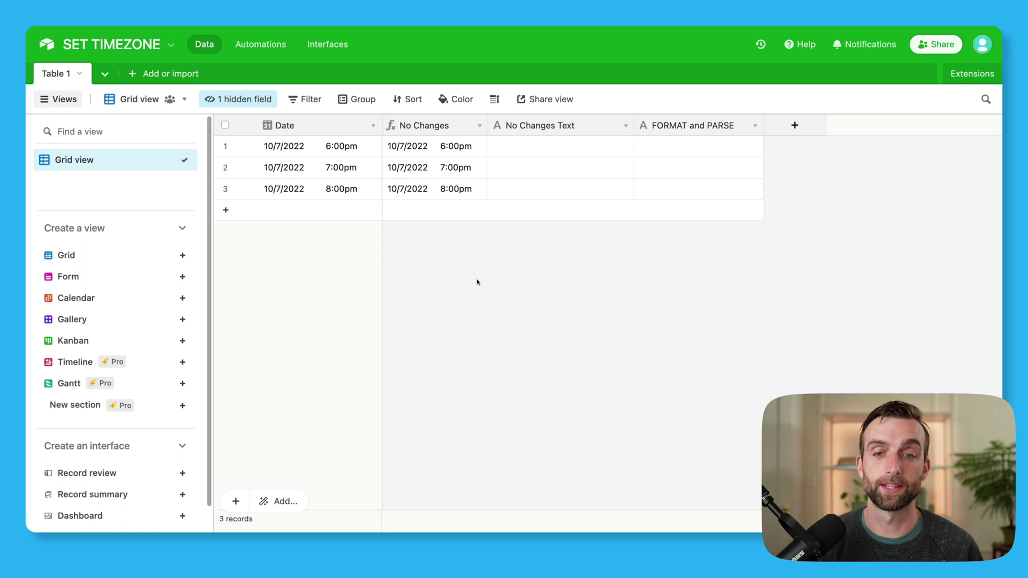
- Make No Changes Text a Formula field with Date&'' and save it
{"action": "double_click", "coordinate": [535, 125]}
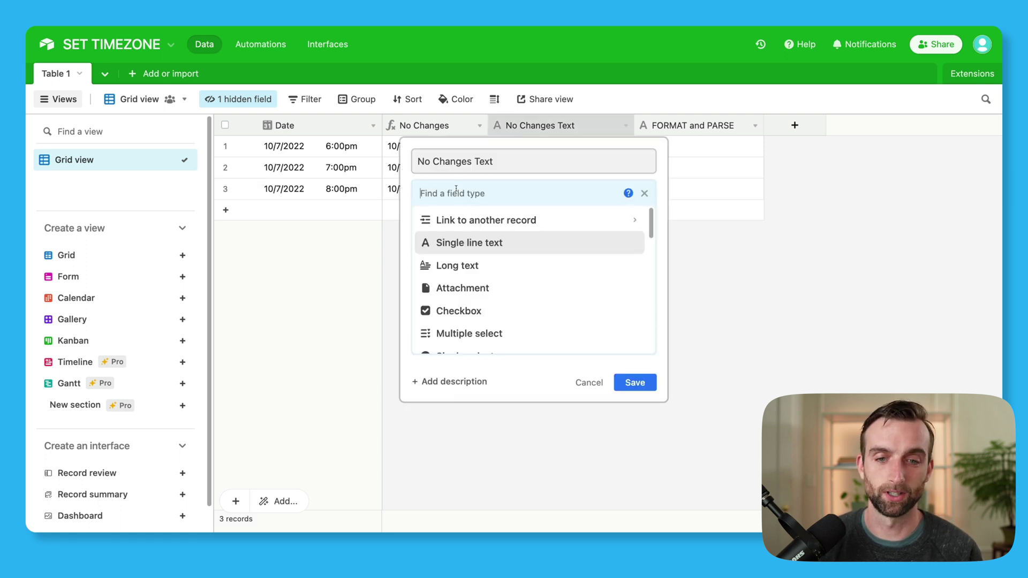
{"action": "type", "text": "fo"}
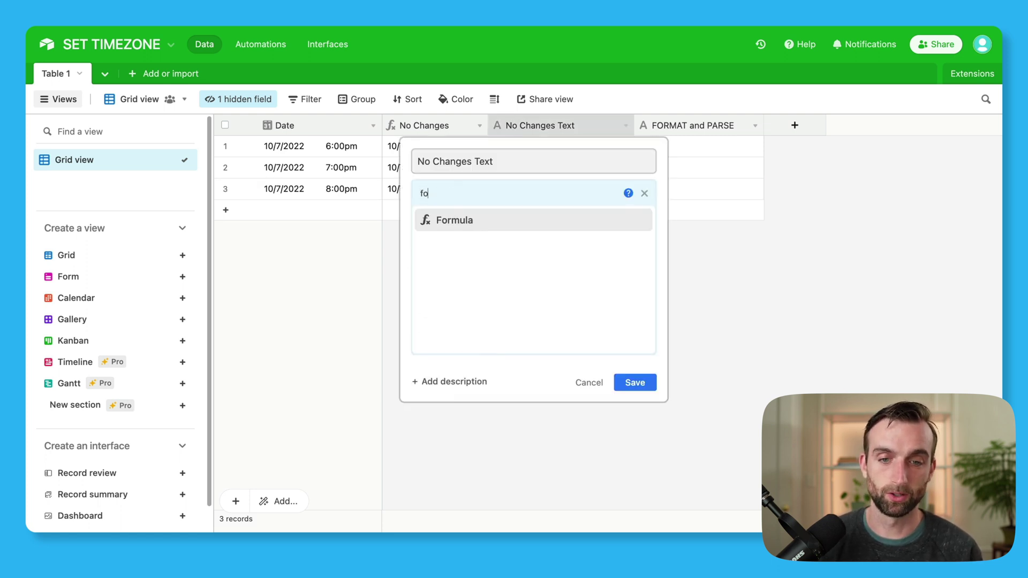
{"action": "left_click", "coordinate": [460, 219]}
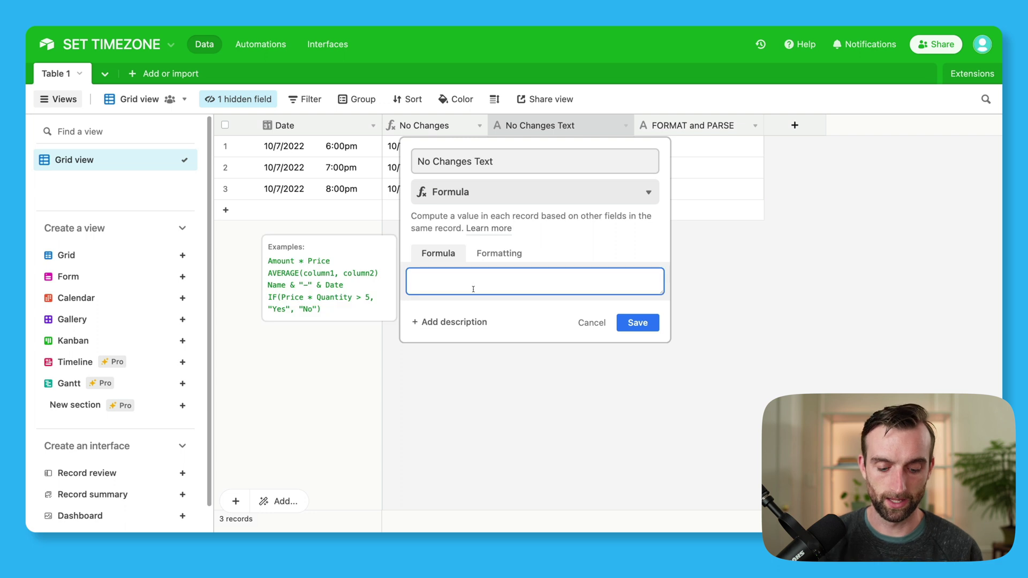
{"action": "type", "text": "date"}
{"action": "left_click", "coordinate": [468, 321]}
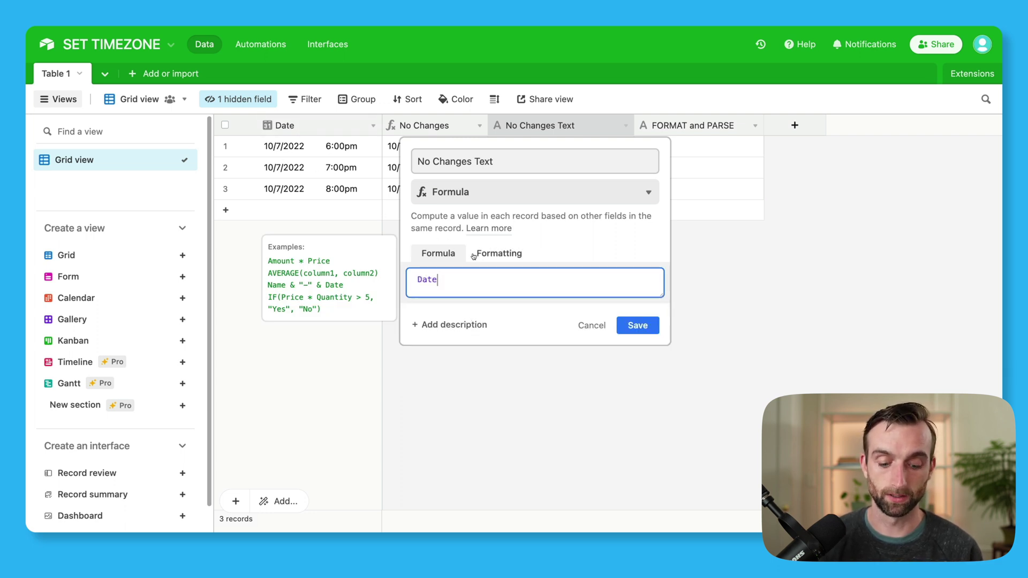
{"action": "type", "text": "&"}
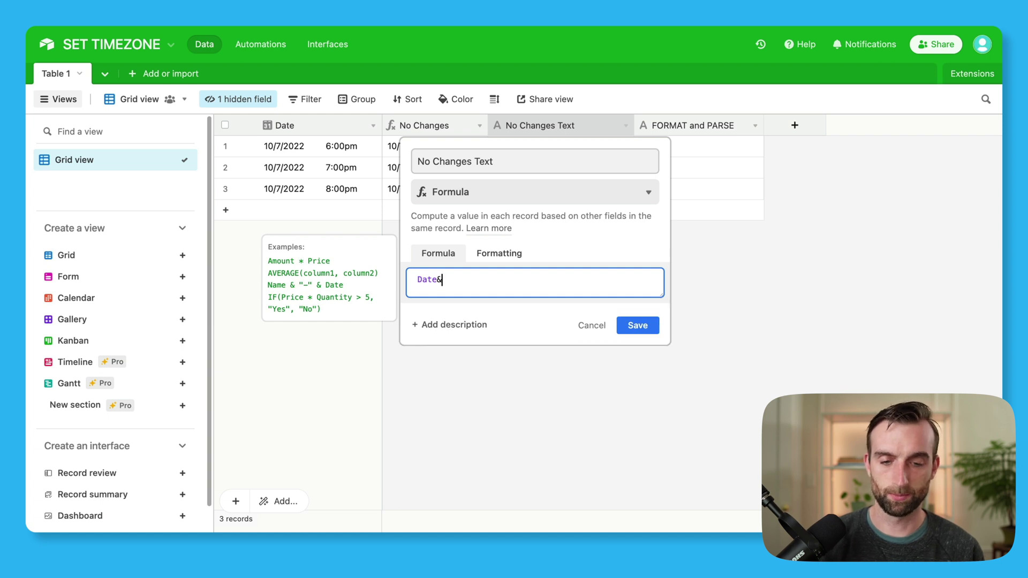
{"action": "type", "text": "'"}
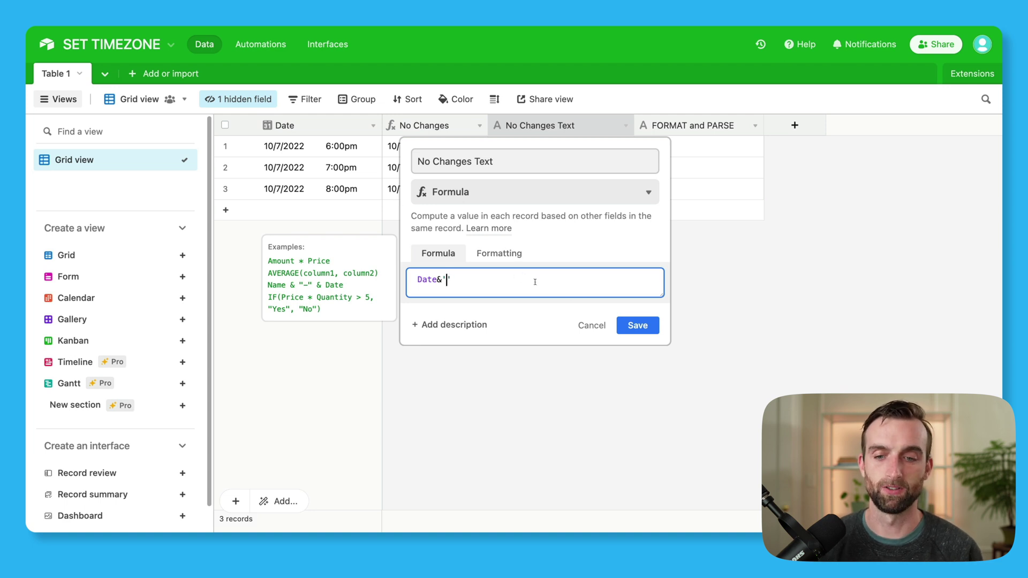
{"action": "left_click", "coordinate": [637, 325]}
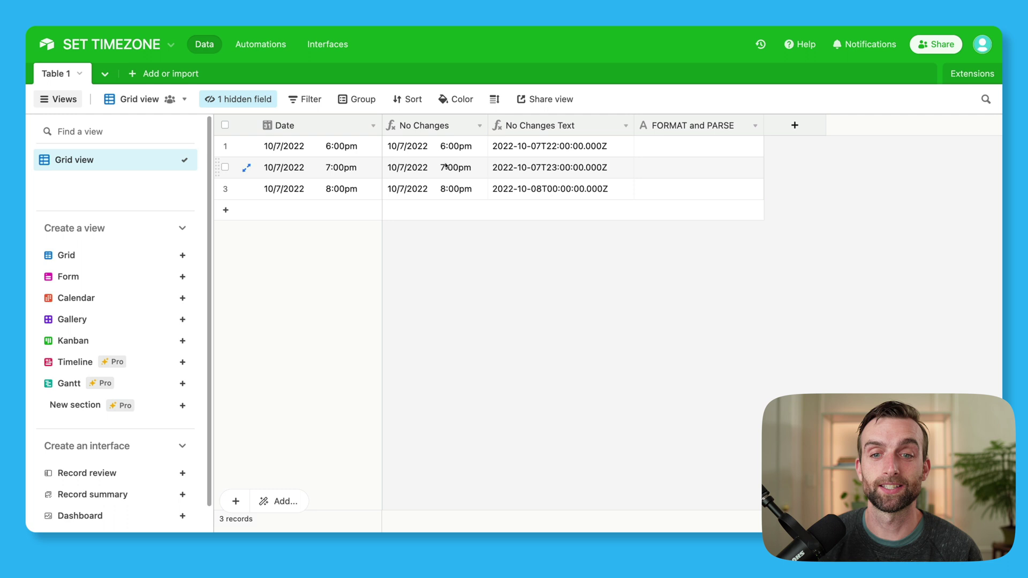
- Change the FORMAT and PARSE field's type to Formula
{"action": "double_click", "coordinate": [701, 128]}
{"action": "left_click", "coordinate": [512, 196]}
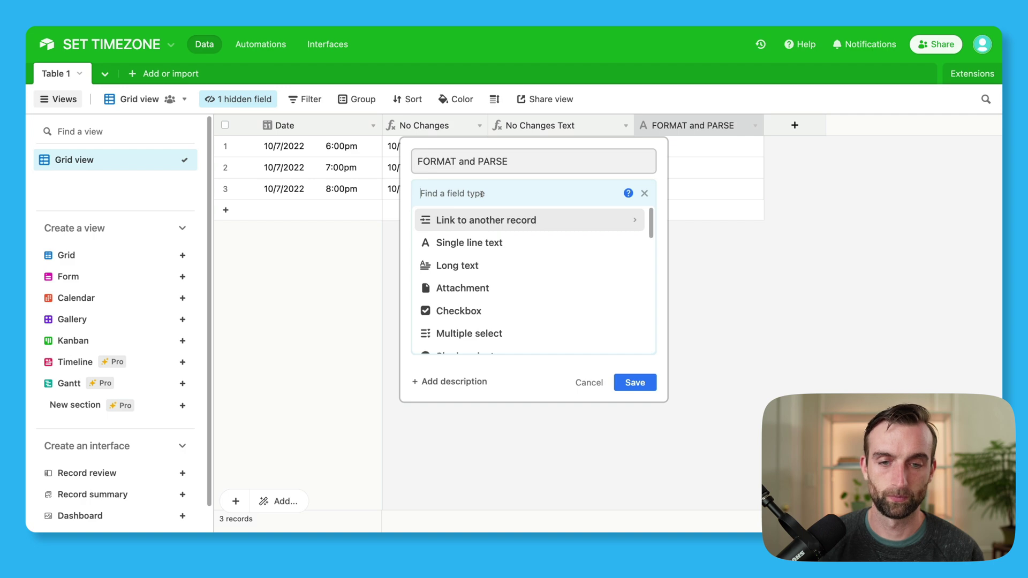
{"action": "type", "text": "f"}
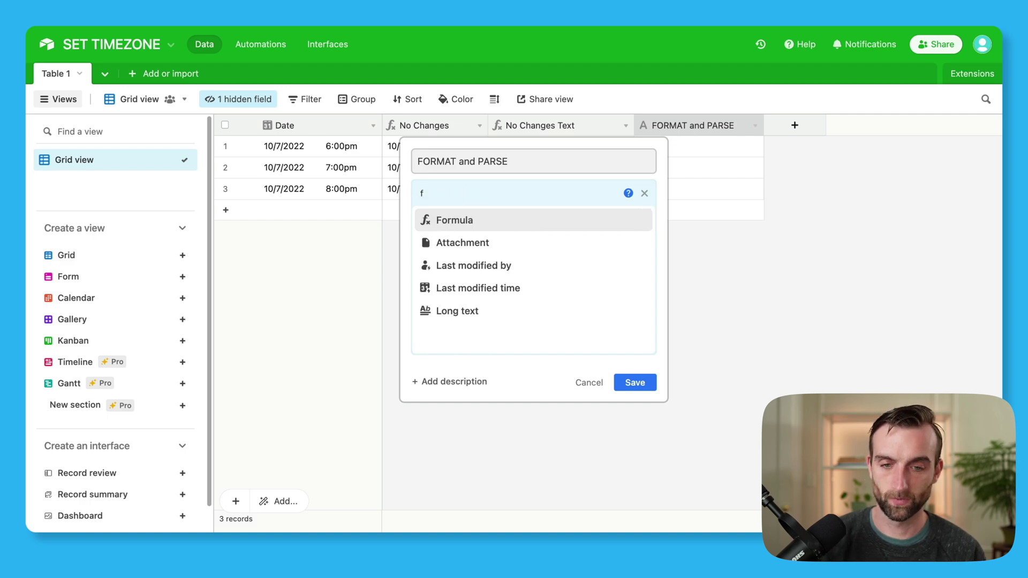
{"action": "left_click", "coordinate": [493, 223]}
- Enter the formula SET_TIMEZONE(Date,'America/Los_Angeles') in the formula box
{"action": "left_click", "coordinate": [510, 291]}
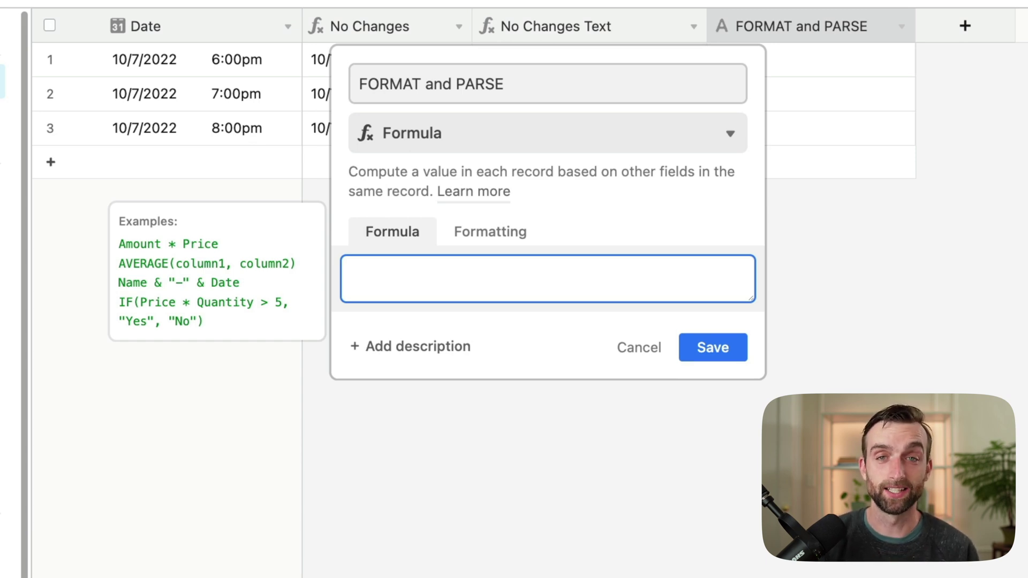
{"action": "type", "text": "set"}
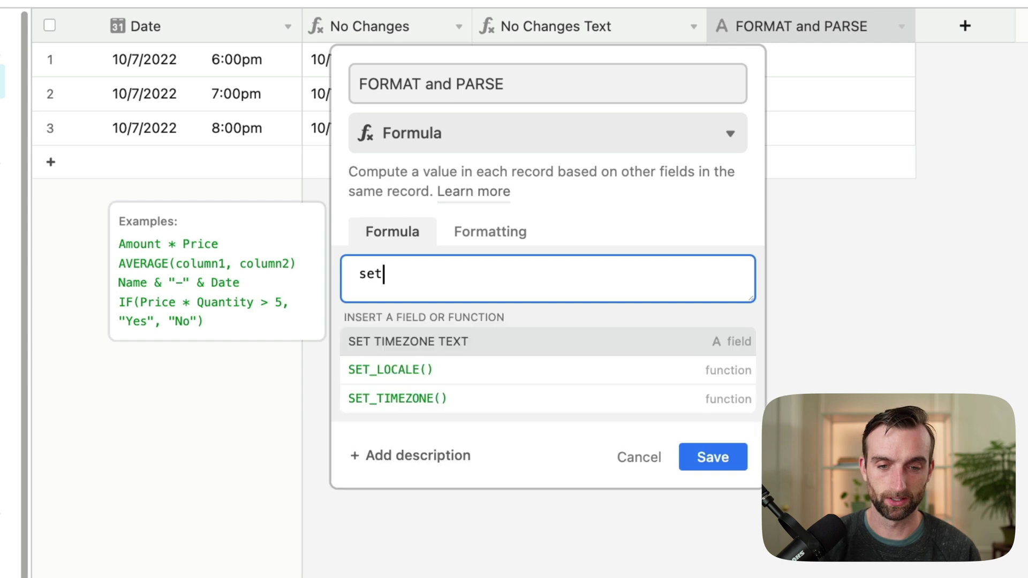
{"action": "left_click", "coordinate": [497, 409]}
{"action": "key", "text": "Right"}
{"action": "key", "text": "BackSpace"}
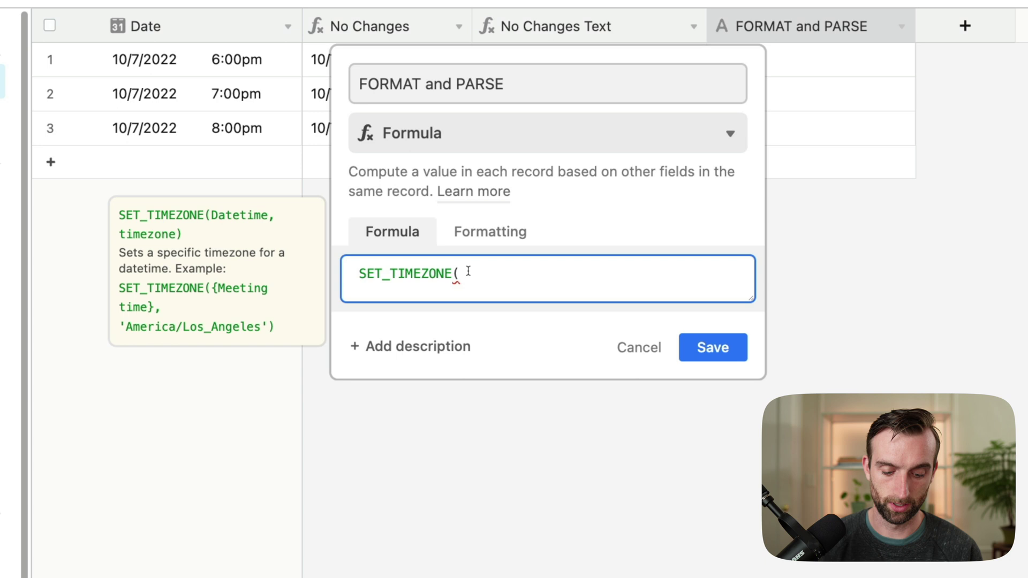
{"action": "type", "text": "date"}
{"action": "left_click", "coordinate": [458, 334]}
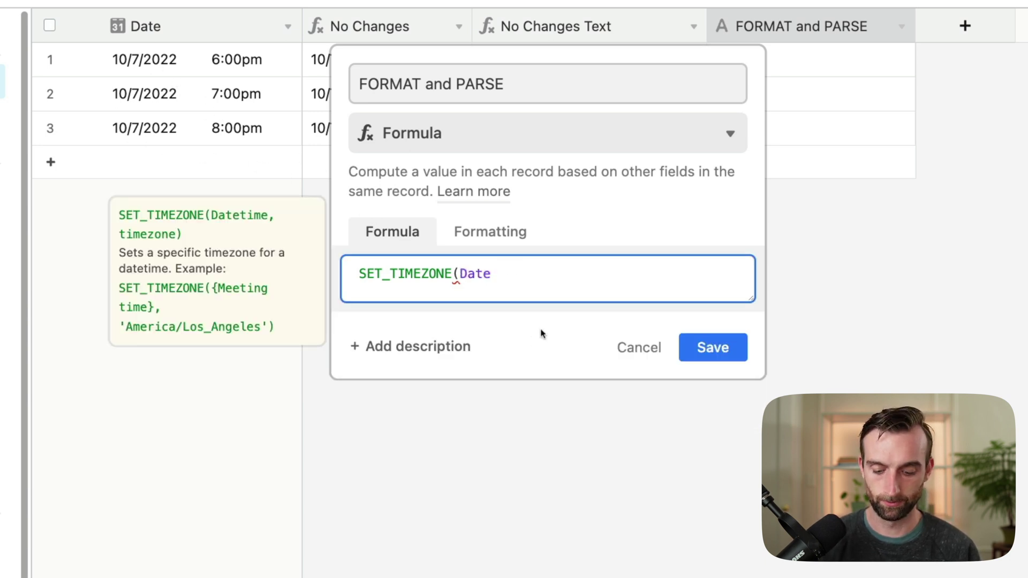
{"action": "type", "text": ", 'America/Lo"}
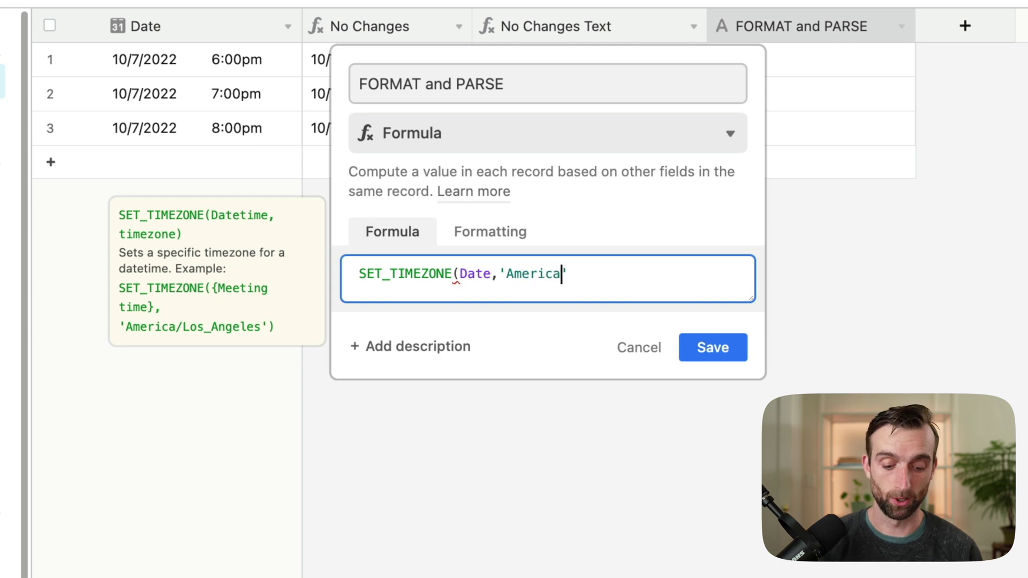
{"action": "type", "text": "s_angele"}
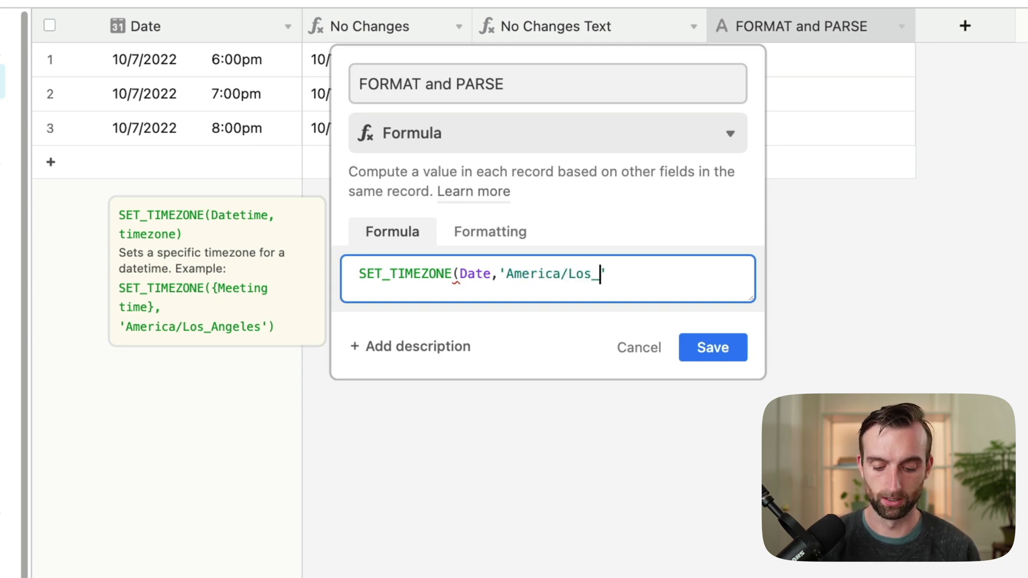
{"action": "key", "text": "BackSpace"}
{"action": "key", "text": "BackSpace"}
{"action": "key", "text": "BackSpace"}
{"action": "key", "text": "BackSpace"}
{"action": "key", "text": "BackSpace"}
{"action": "key", "text": "BackSpace"}
{"action": "type", "text": "Angeles"}
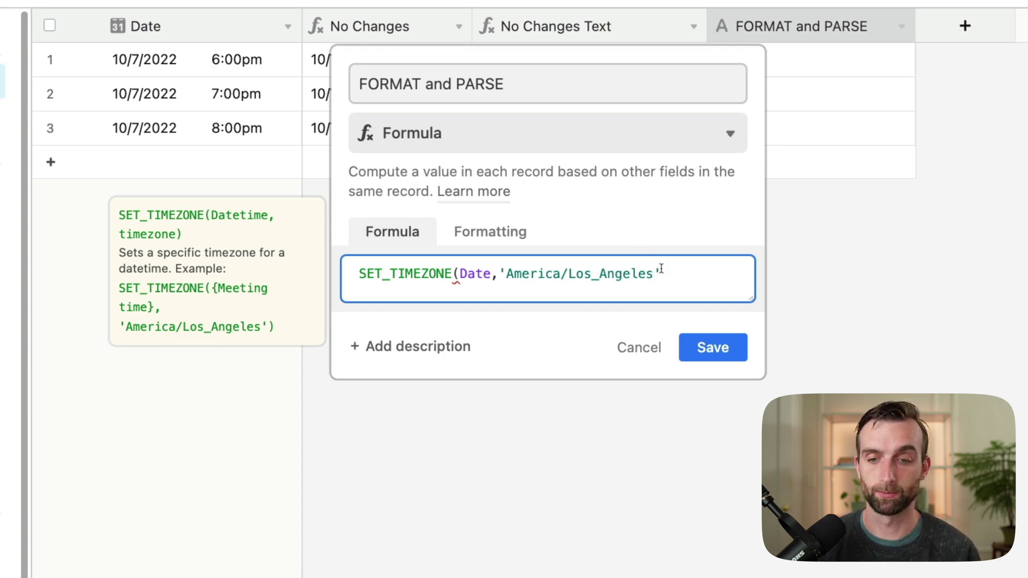
{"action": "type", "text": ")"}
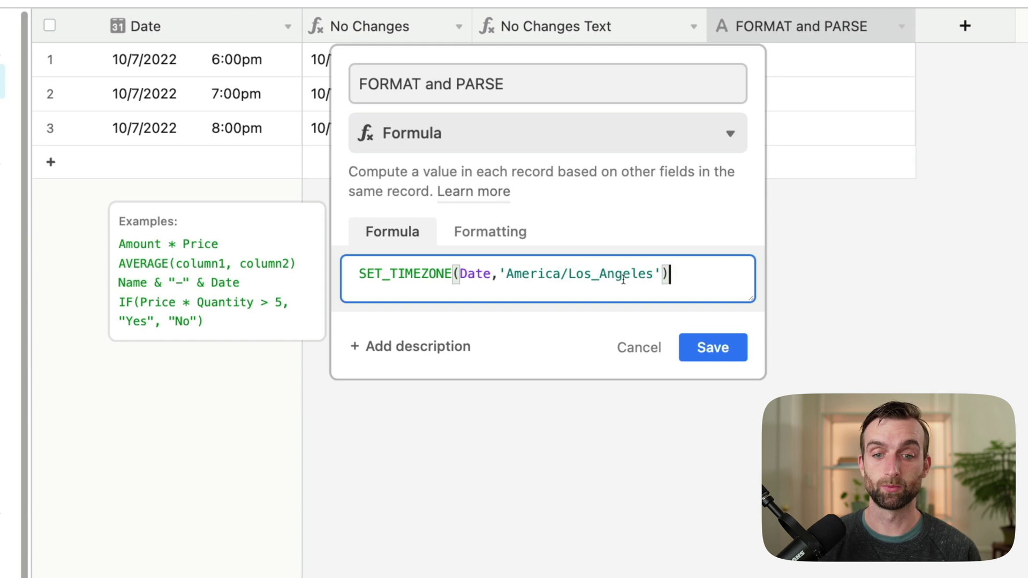
{"action": "left_click", "coordinate": [360, 274]}
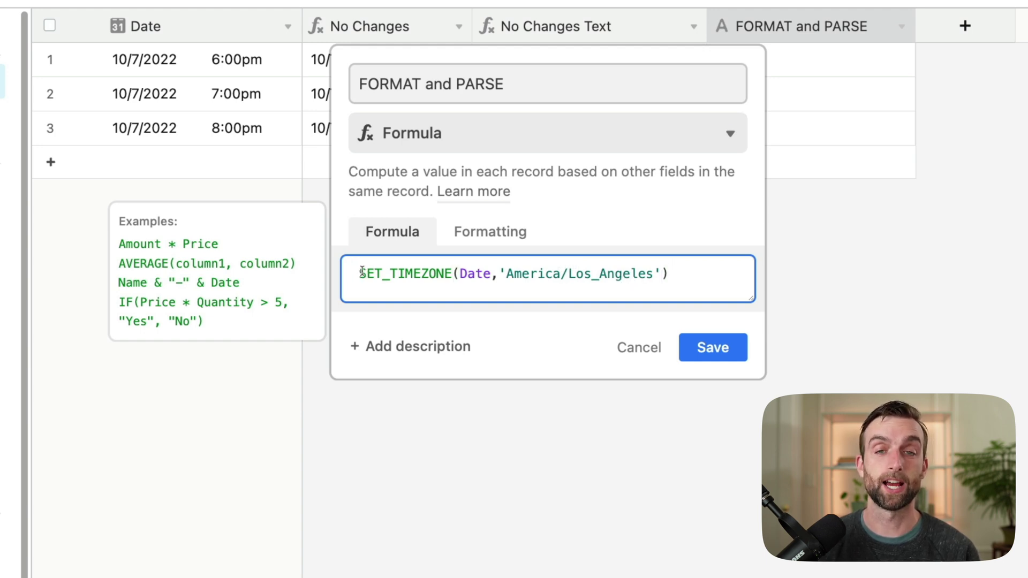
- Wrap the formula as DATETIME_FORMAT(SET_TIMEZONE(Date,'America/Los_Angeles'),"MMDDYYYY hh:mma") and save
{"action": "type", "text": "date"}
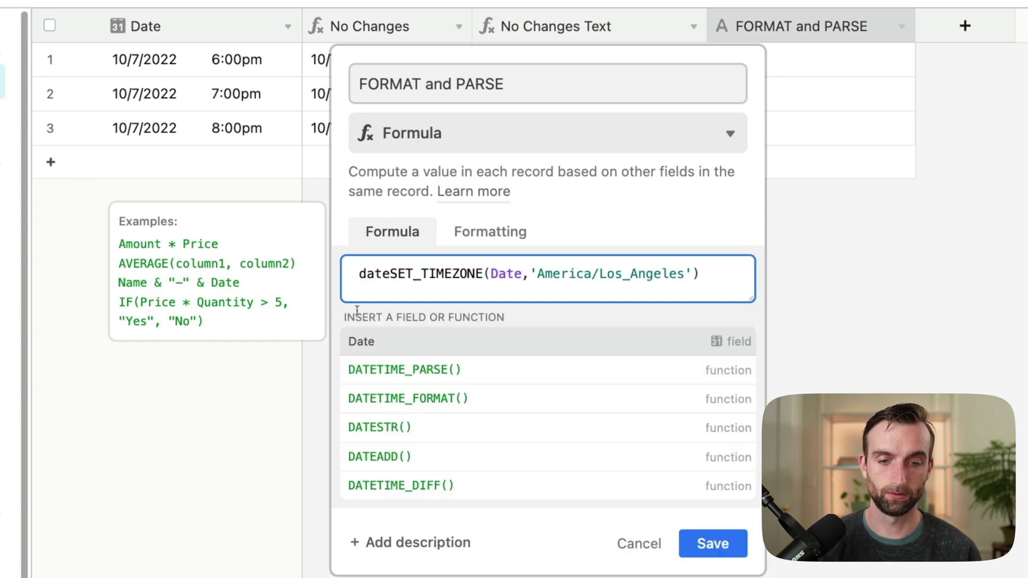
{"action": "left_click", "coordinate": [474, 398]}
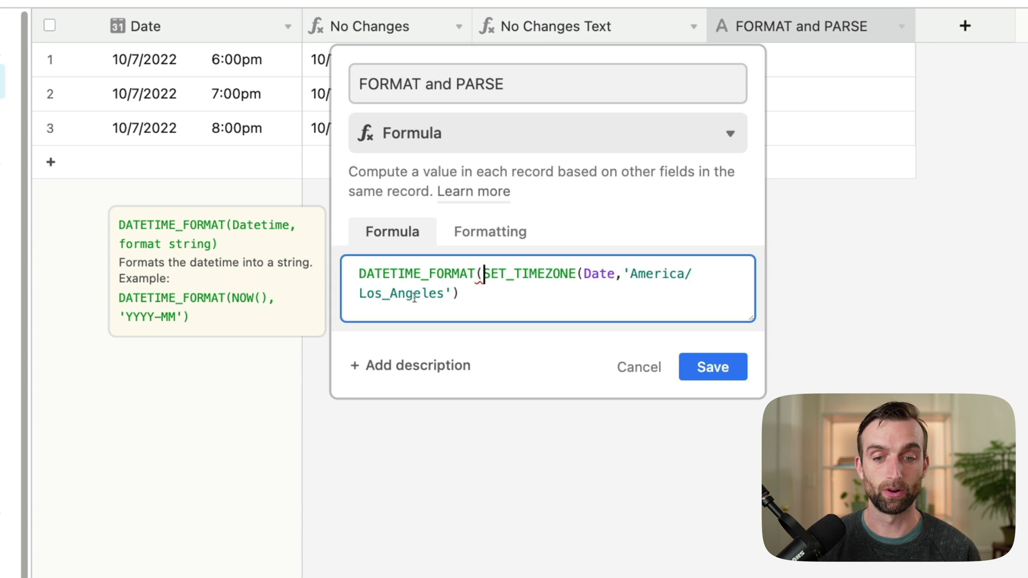
{"action": "left_click", "coordinate": [464, 295]}
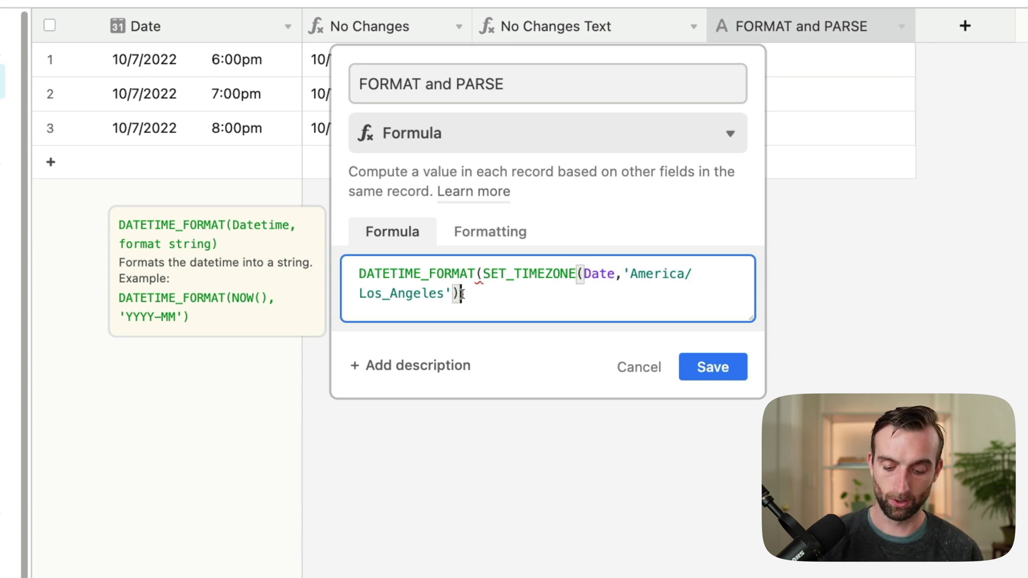
{"action": "type", "text": ","}
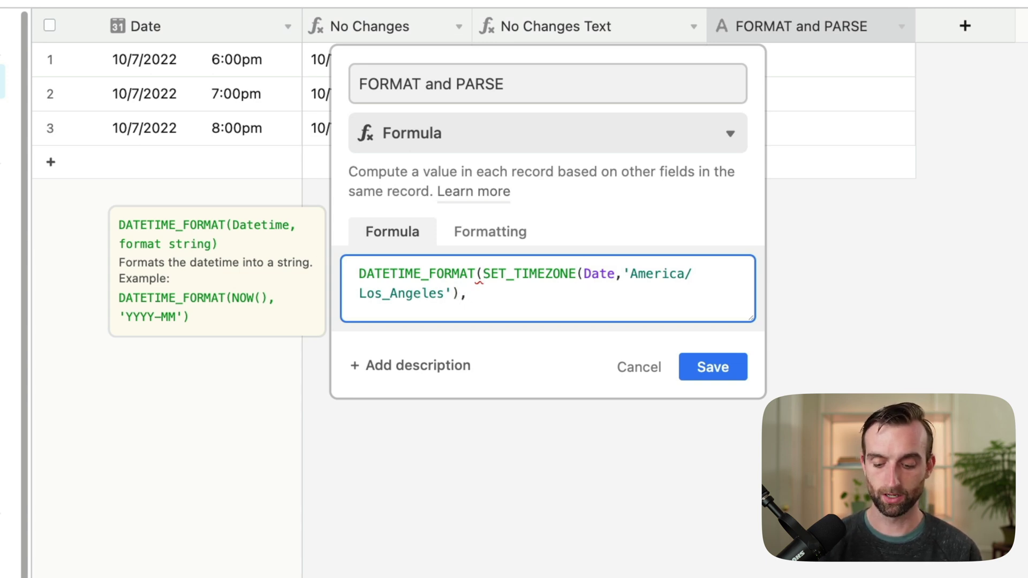
{"action": "type", "text": "\"\""}
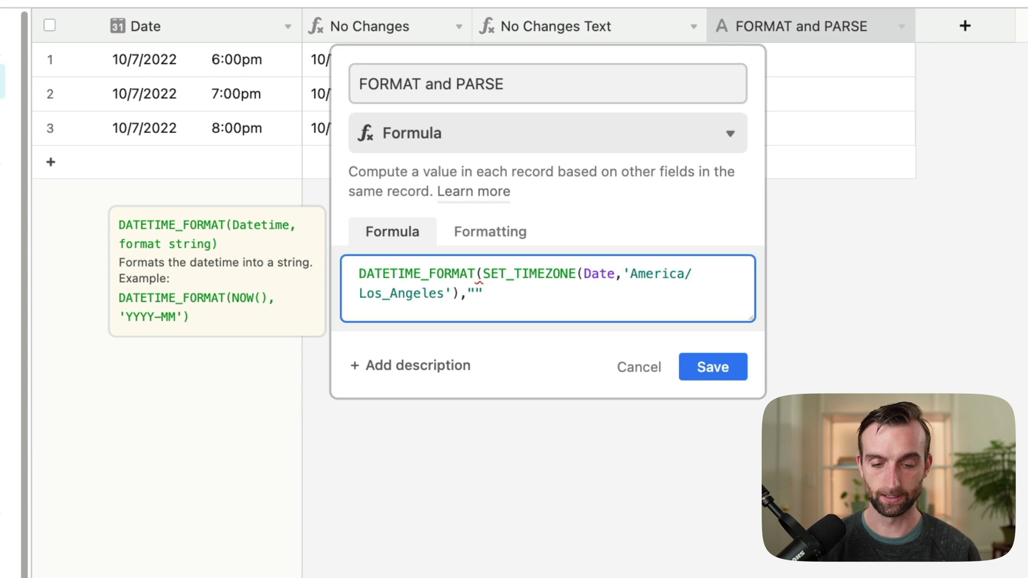
{"action": "type", "text": "MMDD"}
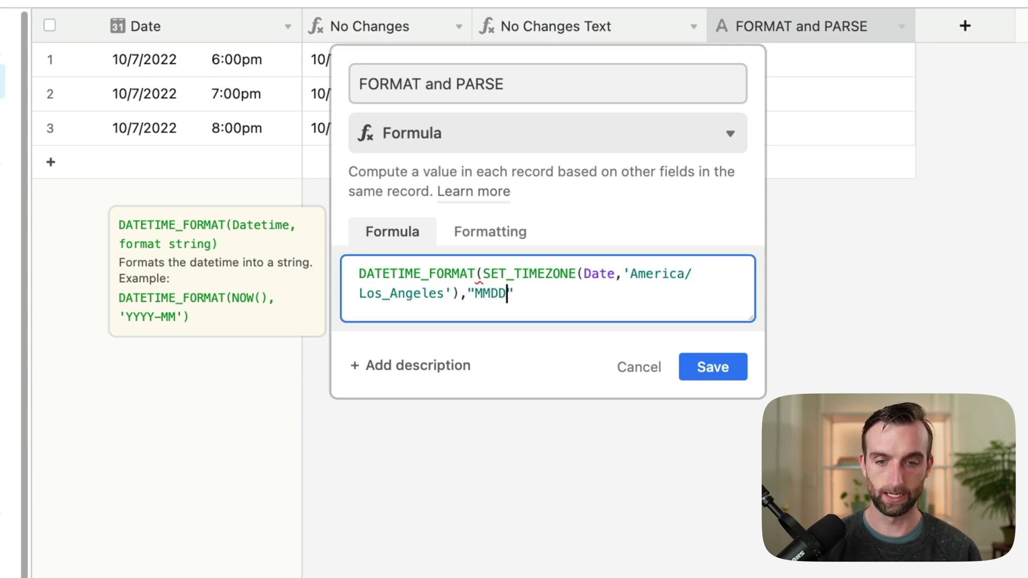
{"action": "type", "text": "YYYY"}
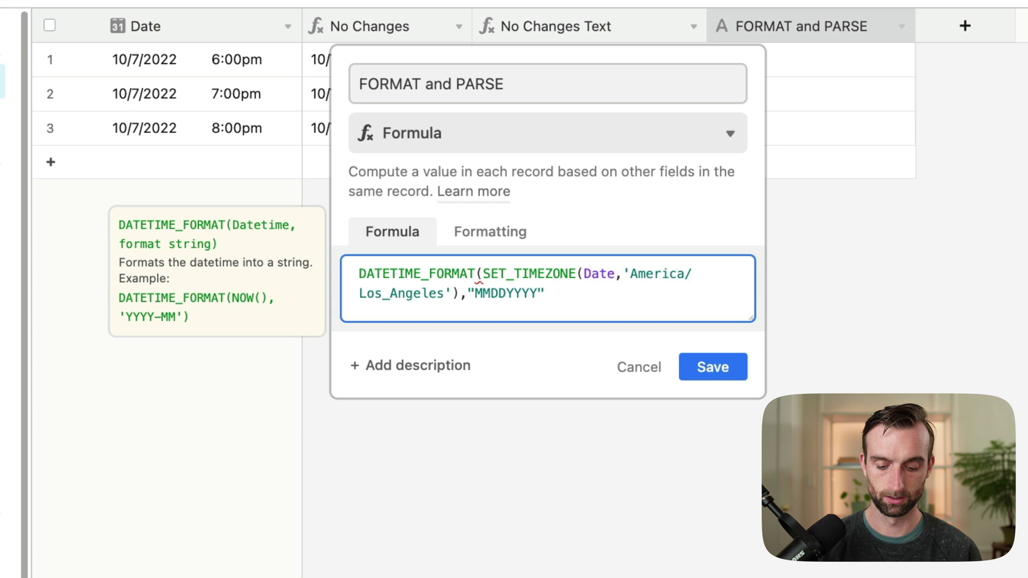
{"action": "type", "text": " hh:mm"}
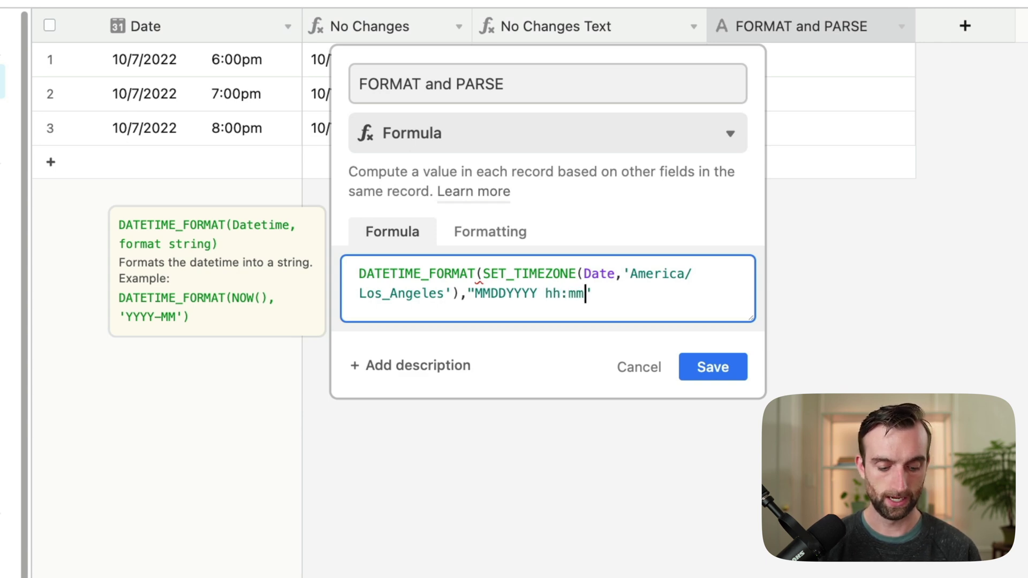
{"action": "type", "text": "a"}
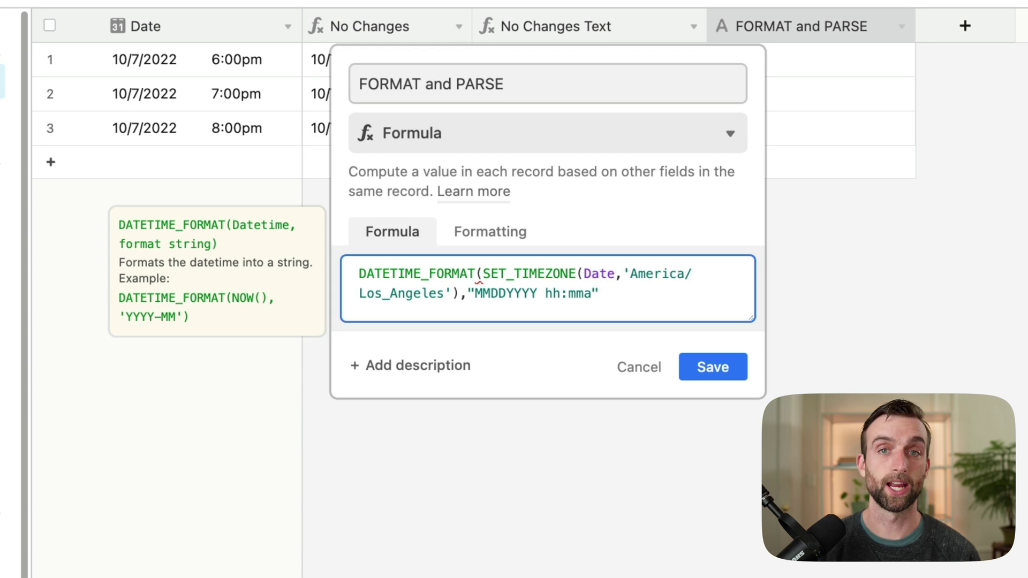
{"action": "type", "text": "\")"}
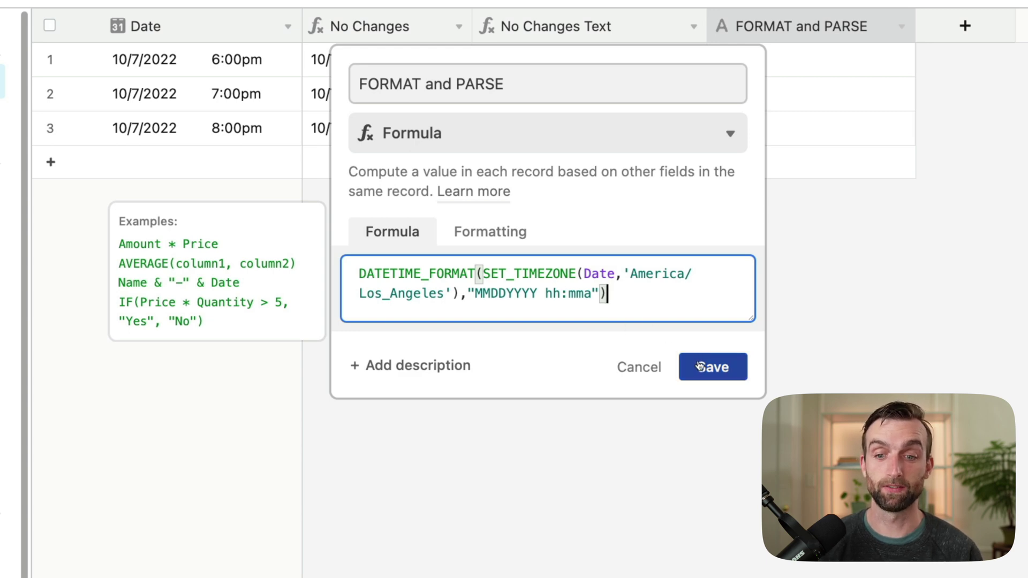
{"action": "left_click", "coordinate": [703, 378]}
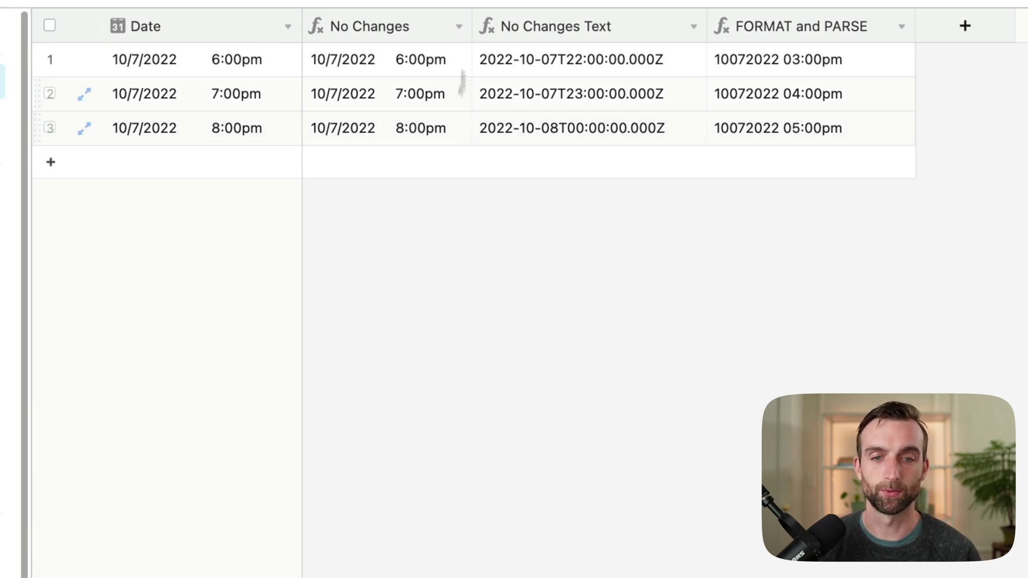
- Wrap the FORMAT and PARSE formula in DATETIME_PARSE(..., "MMDDYYYY hh:mma") and save
{"action": "double_click", "coordinate": [814, 27]}
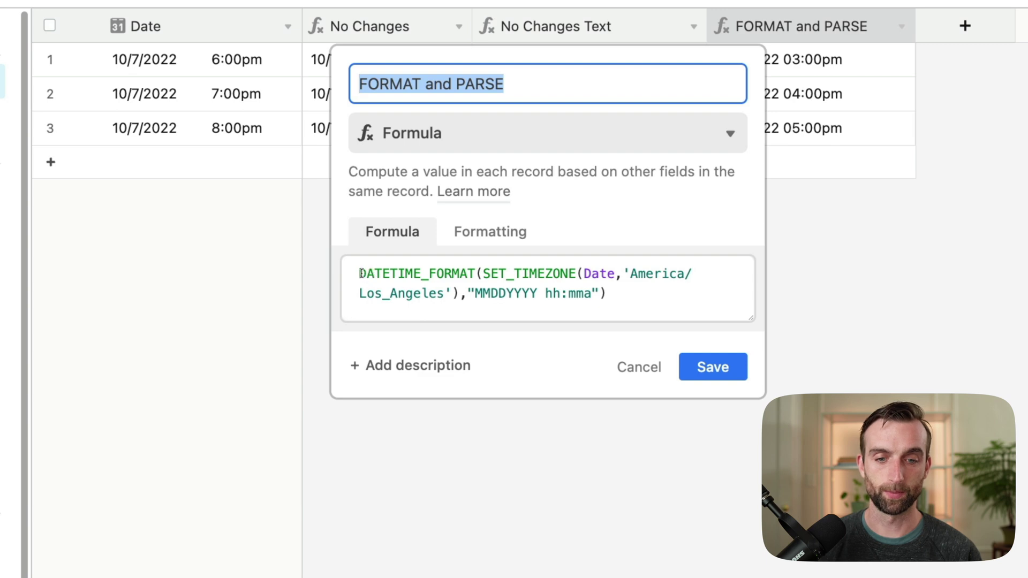
{"action": "left_click", "coordinate": [361, 274]}
{"action": "type", "text": "date"}
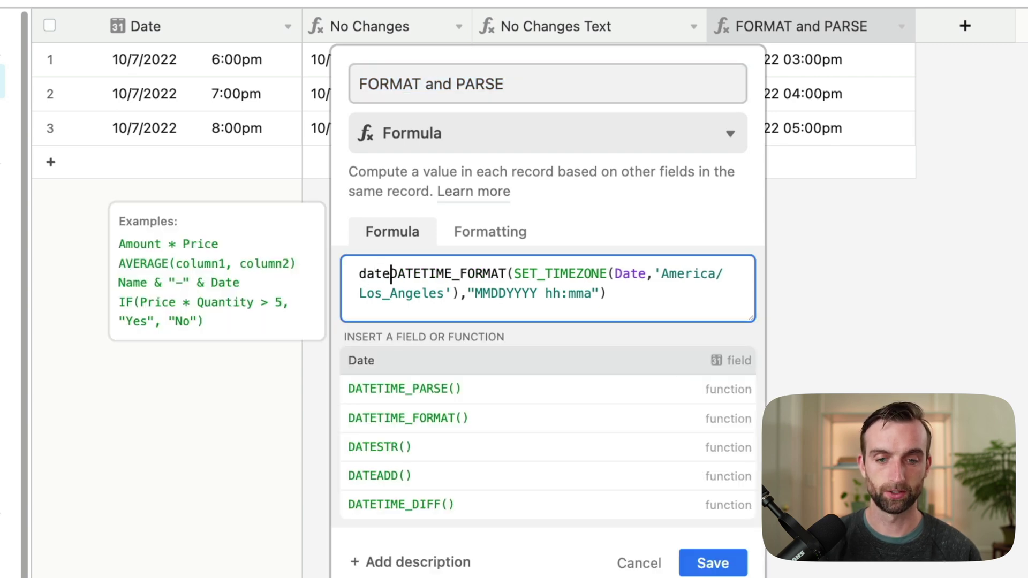
{"action": "left_click", "coordinate": [370, 388]}
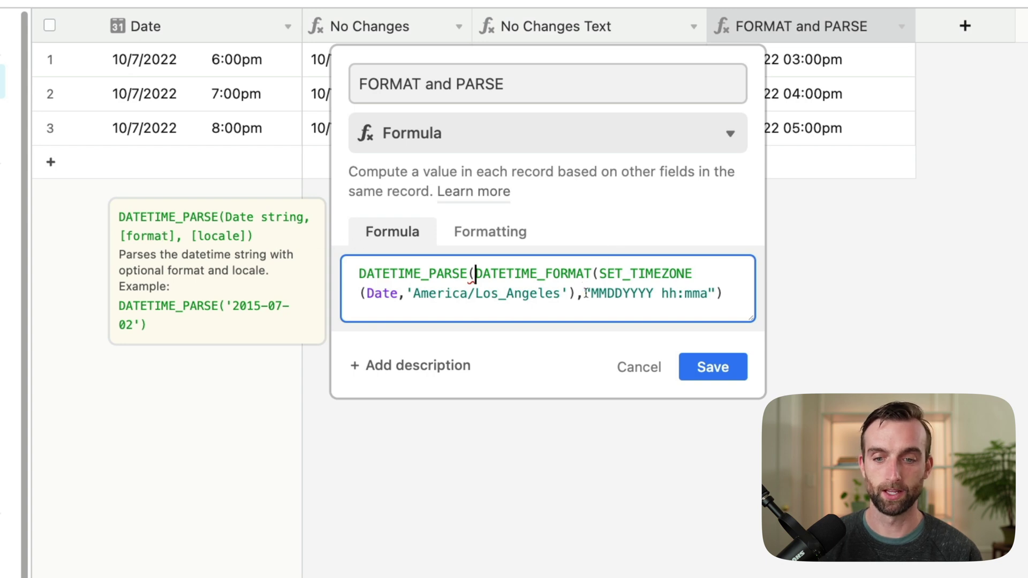
{"action": "left_click_drag", "start_coordinate": [585, 293], "coordinate": [712, 285]}
{"action": "key", "text": "super+c"}
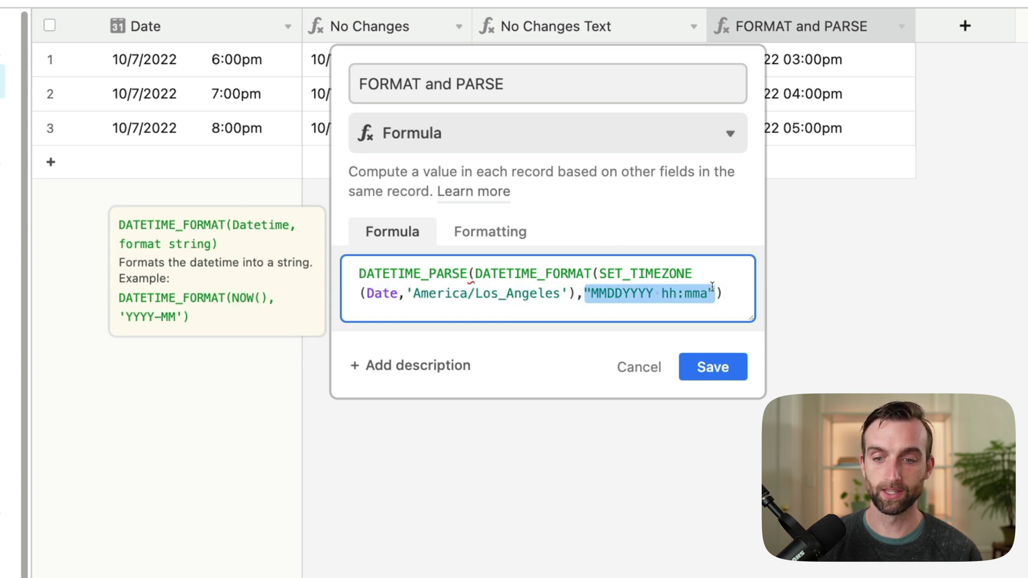
{"action": "left_click", "coordinate": [736, 293]}
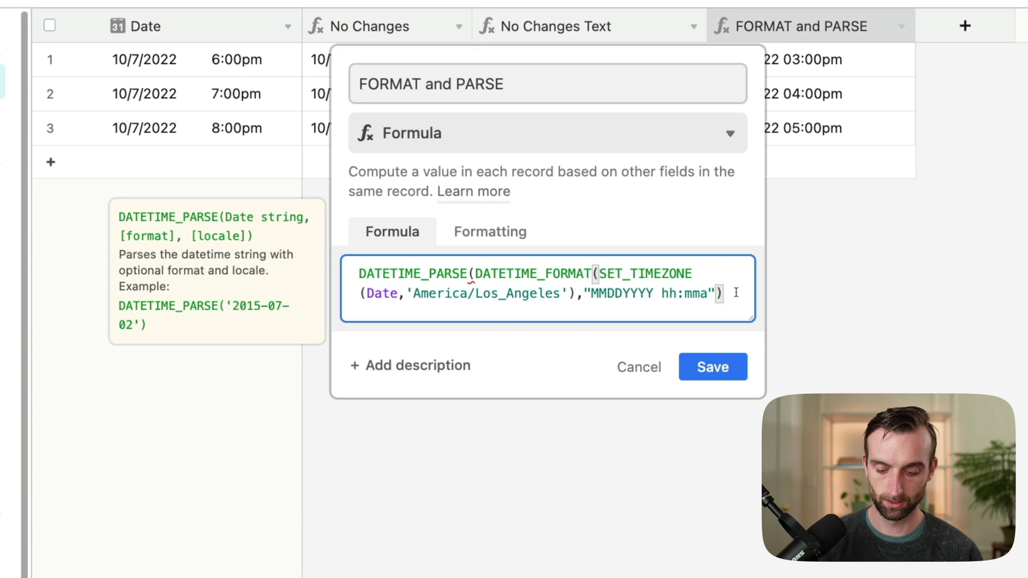
{"action": "type", "text": ","}
{"action": "key", "text": "super+v"}
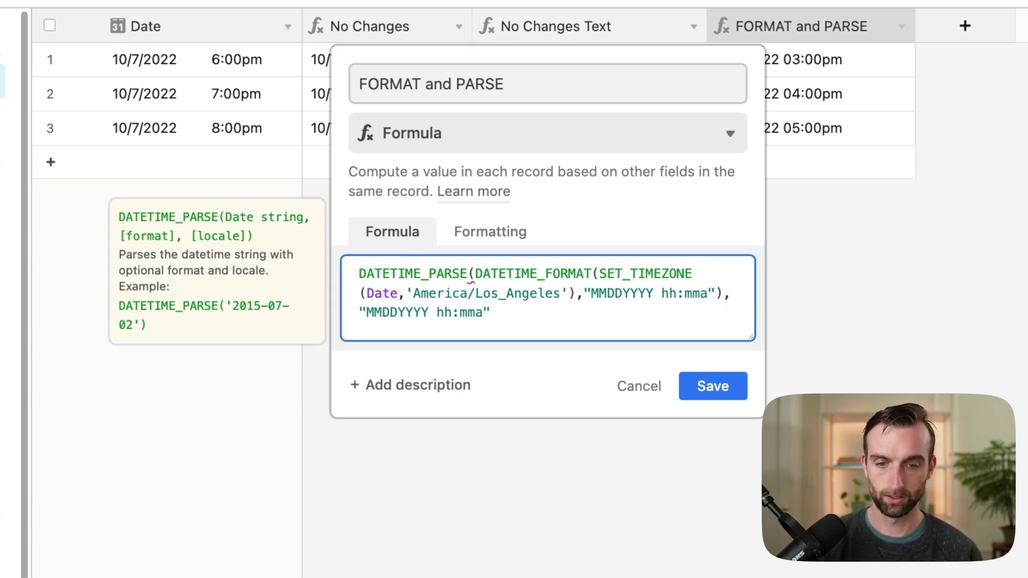
{"action": "type", "text": ")"}
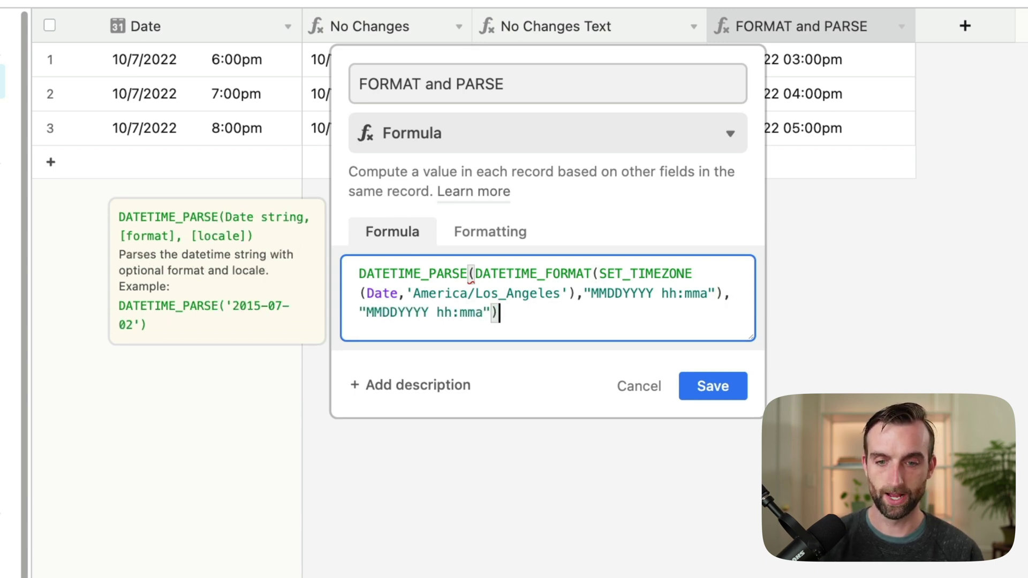
{"action": "left_click", "coordinate": [740, 385]}
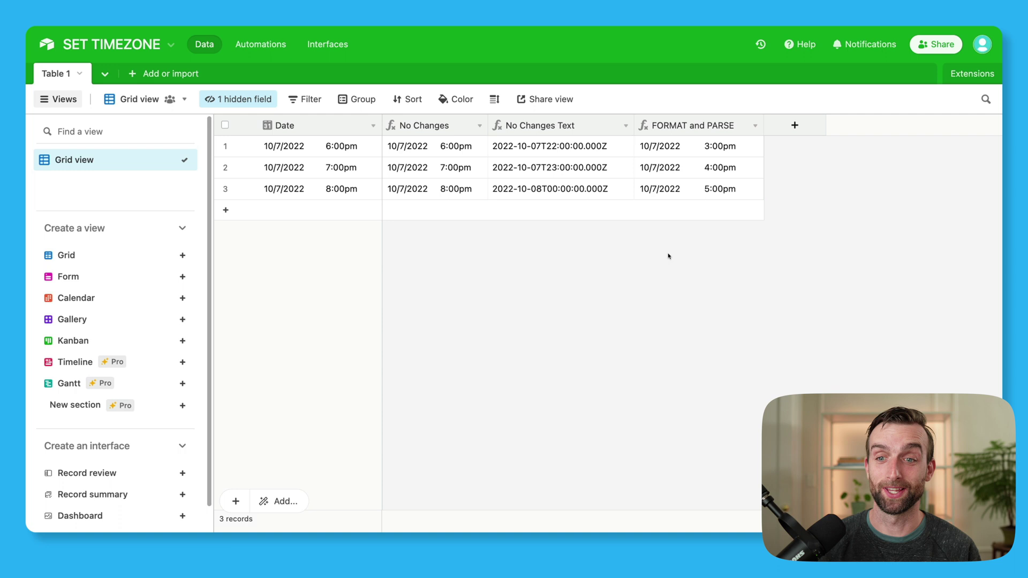
{"action": "double_click", "coordinate": [701, 125]}
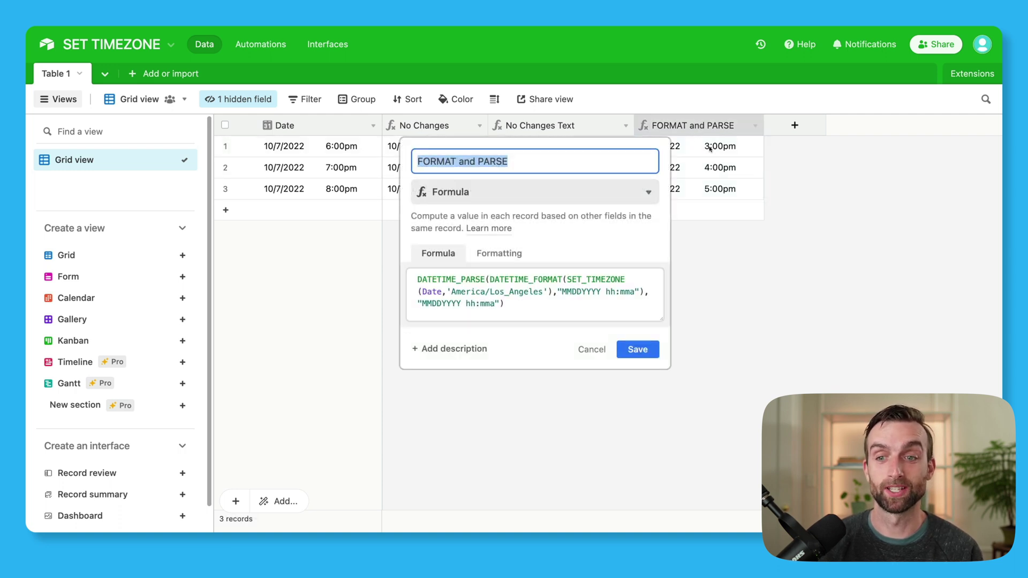
{"action": "left_click", "coordinate": [500, 255]}
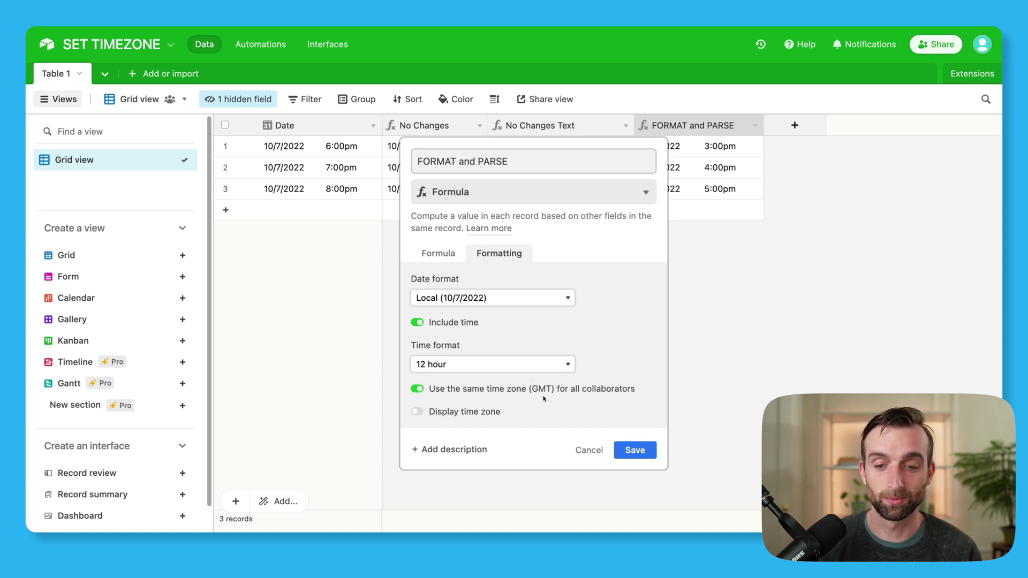
{"action": "left_click", "coordinate": [438, 254]}
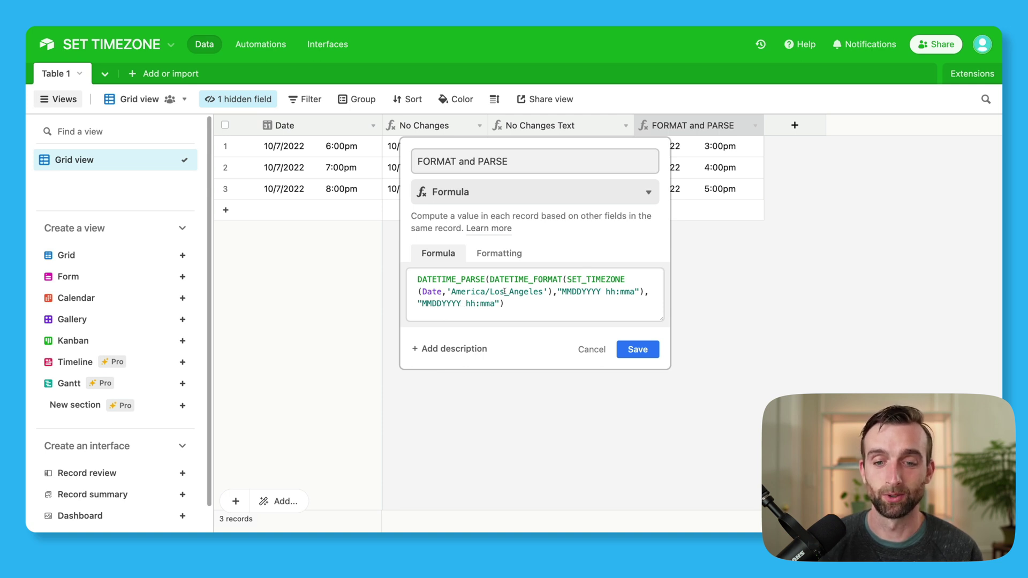
{"action": "left_click", "coordinate": [587, 348]}
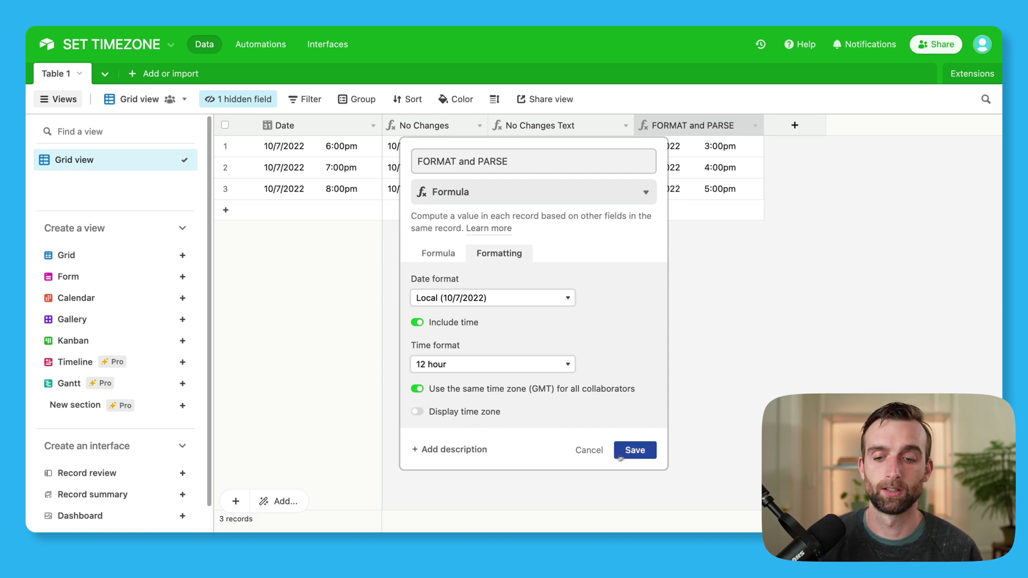
{"action": "left_click", "coordinate": [635, 449]}
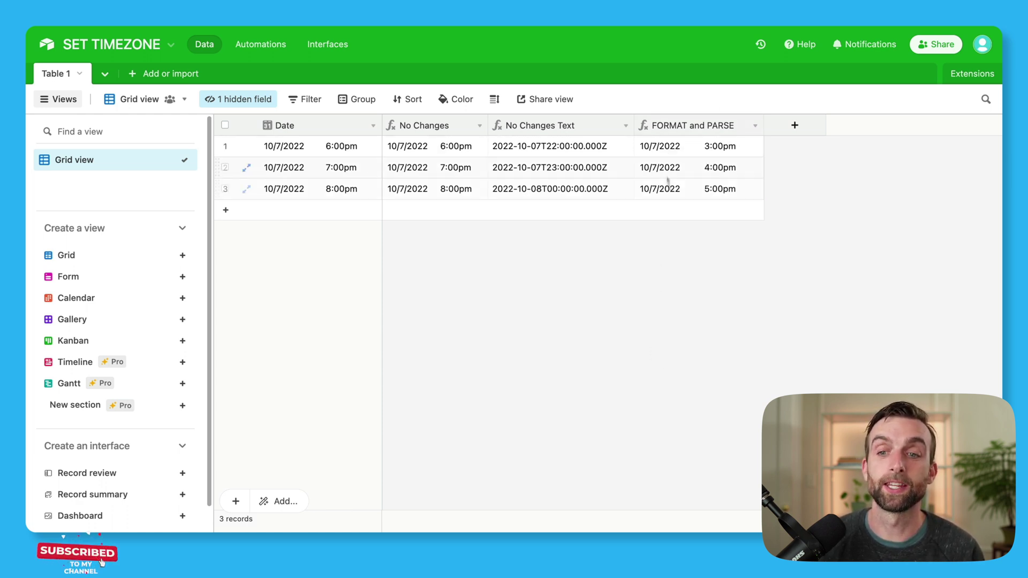
{"action": "double_click", "coordinate": [689, 129]}
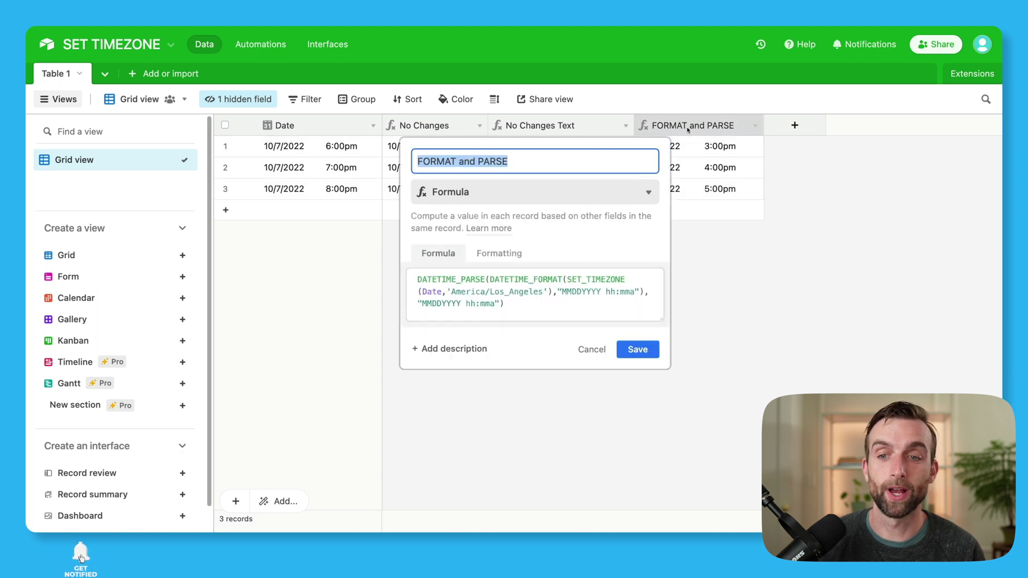
{"action": "left_click", "coordinate": [589, 351]}
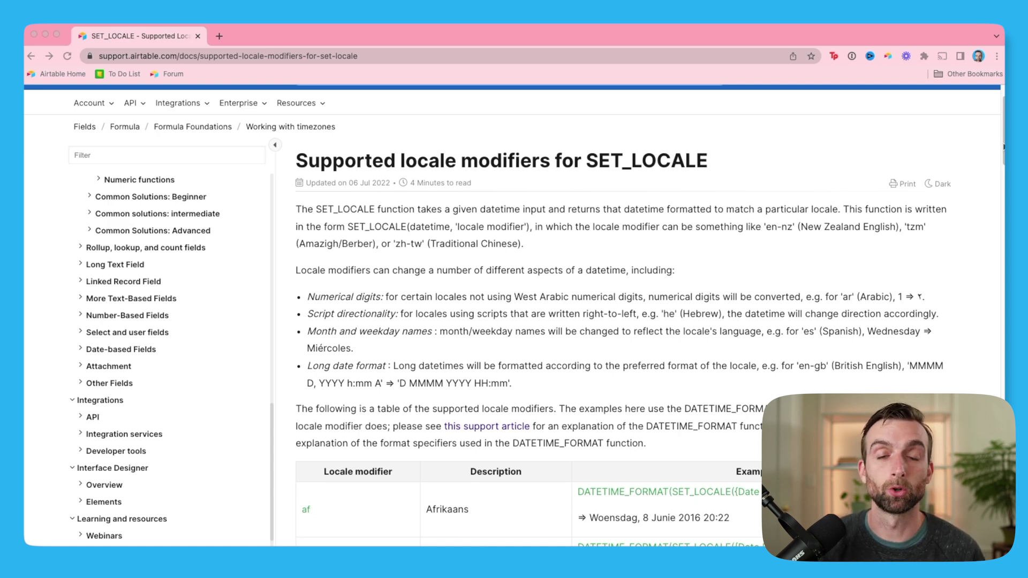
- Scroll the SET_LOCALE support article down to the locale modifier table (ar-ma, az, be)
{"action": "scroll", "coordinate": [511, 316], "scroll_direction": "up", "scroll_amount": 1}
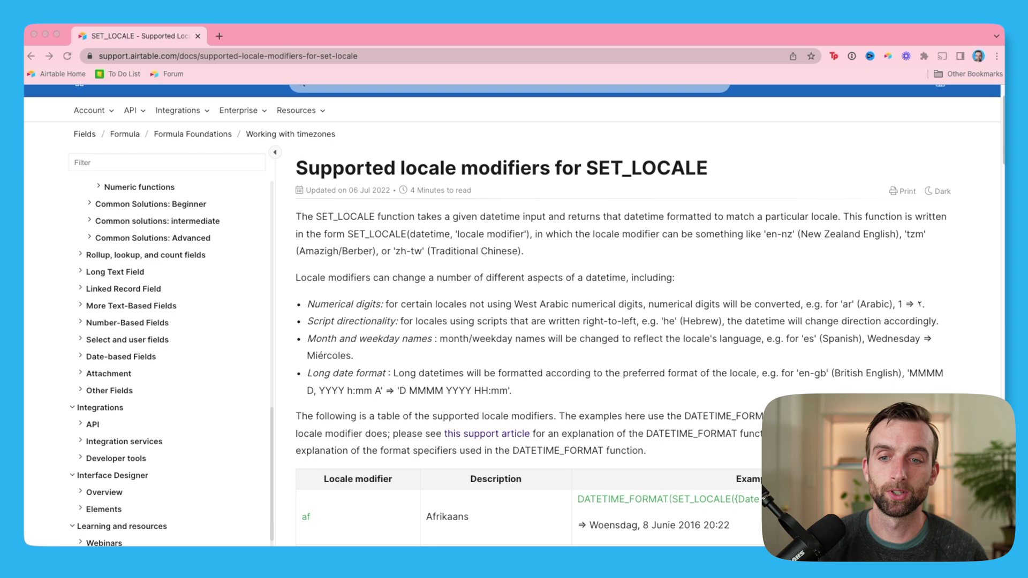
{"action": "left_click", "coordinate": [998, 194]}
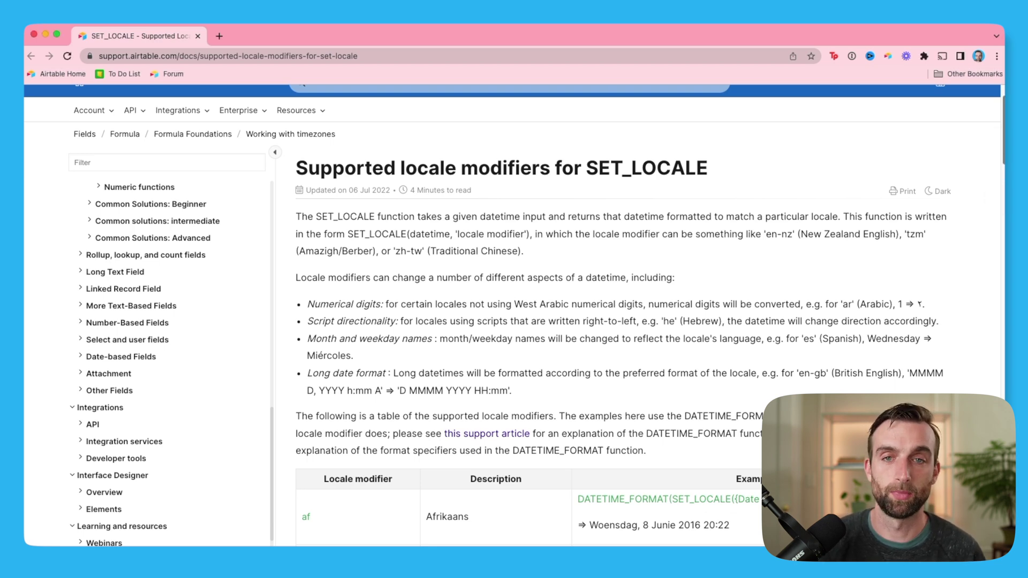
{"action": "scroll", "coordinate": [1001, 160], "scroll_direction": "down", "scroll_amount": 7}
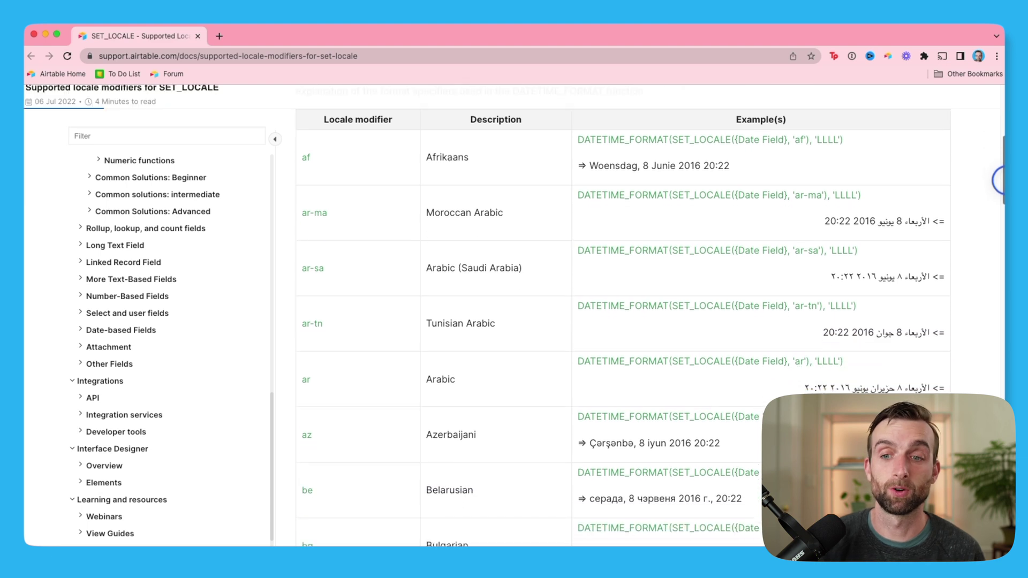